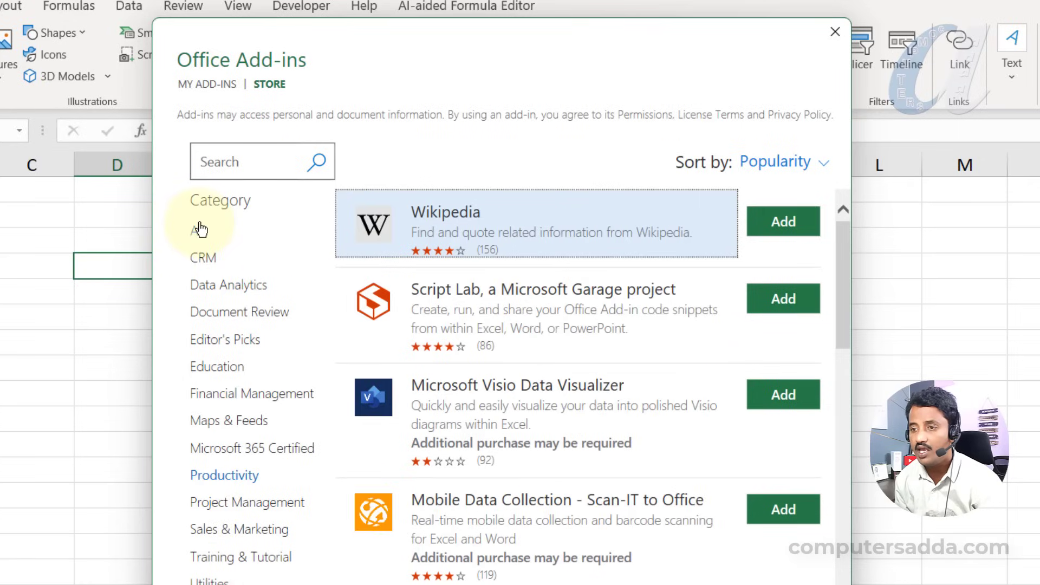
Step: Search the add-in store for "change case" and add the Change Case add-in
click(248, 157)
text(change case)
click(314, 164)
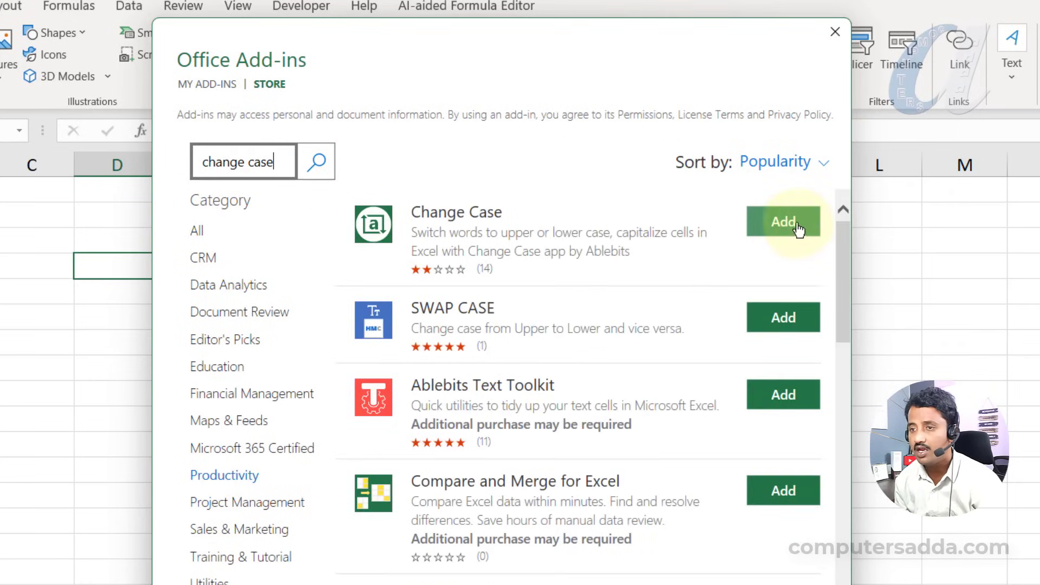
click(798, 231)
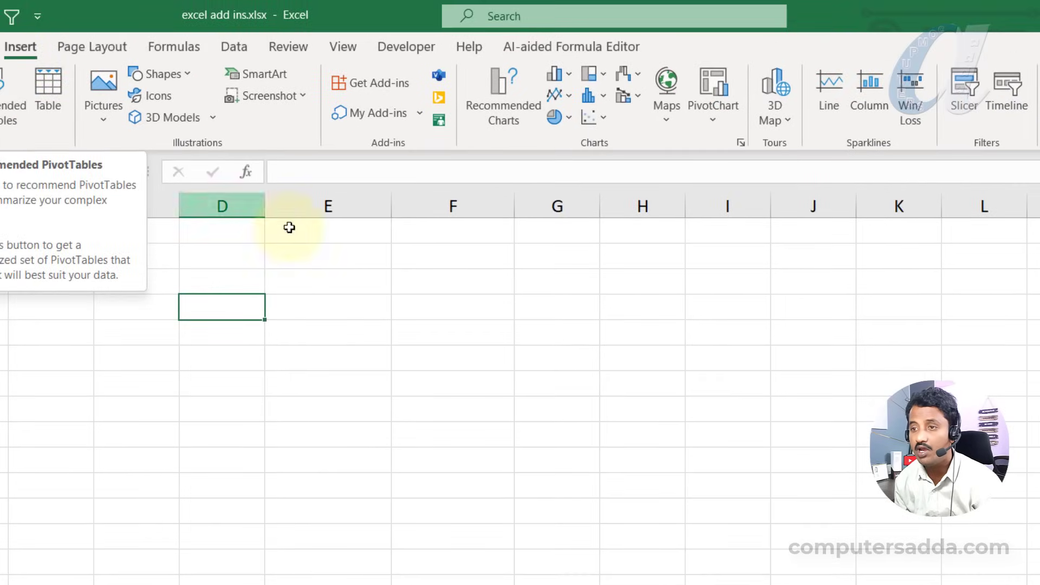
Step: Open the list of installed add-ins and show the options of AI-aided Formula Editor
click(372, 115)
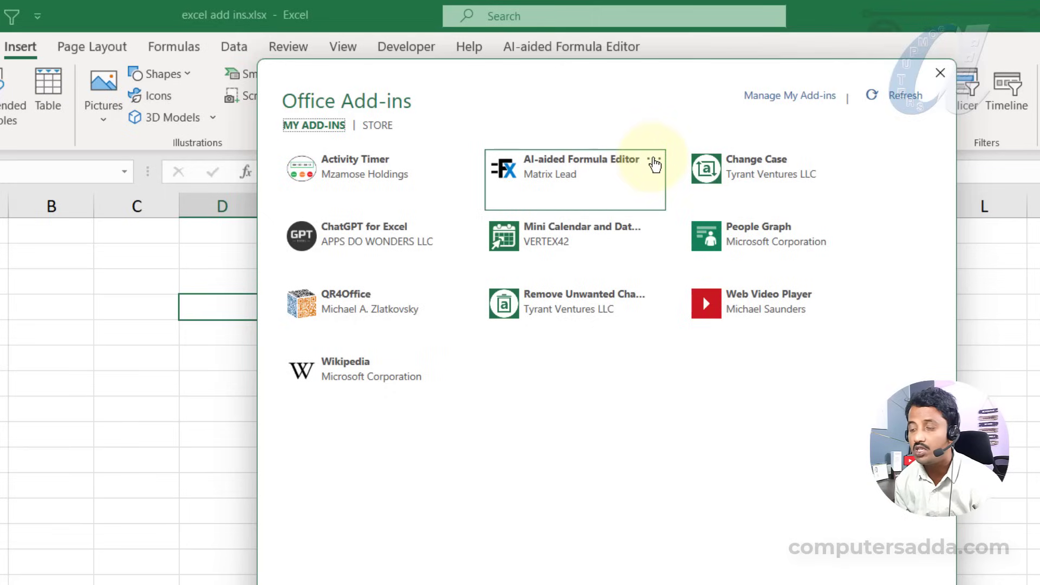
click(654, 160)
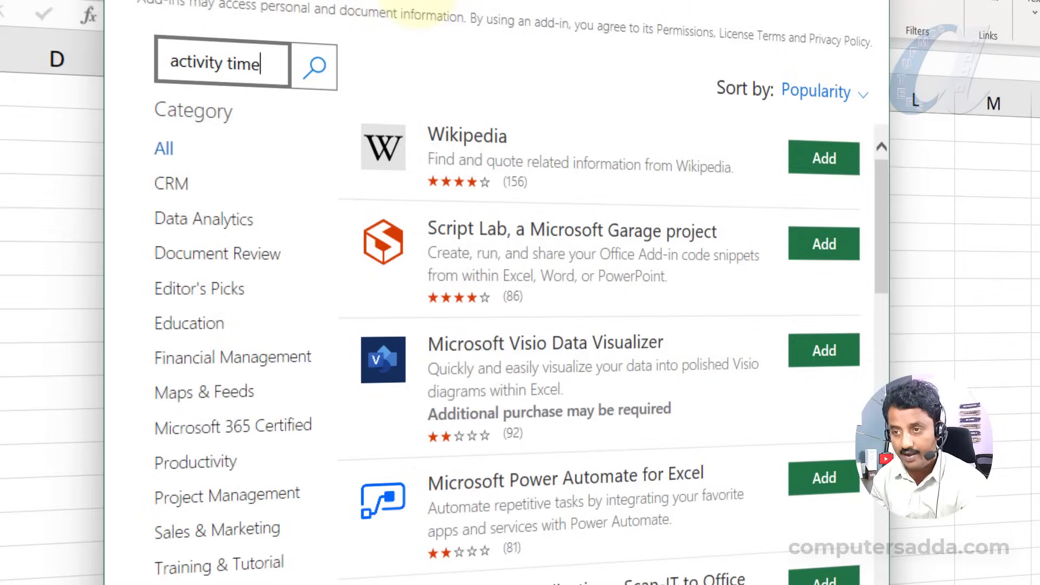
Step: Search the add-in store for "activity timer", add the Activity Timer add-in and launch it
text(r)
click(315, 66)
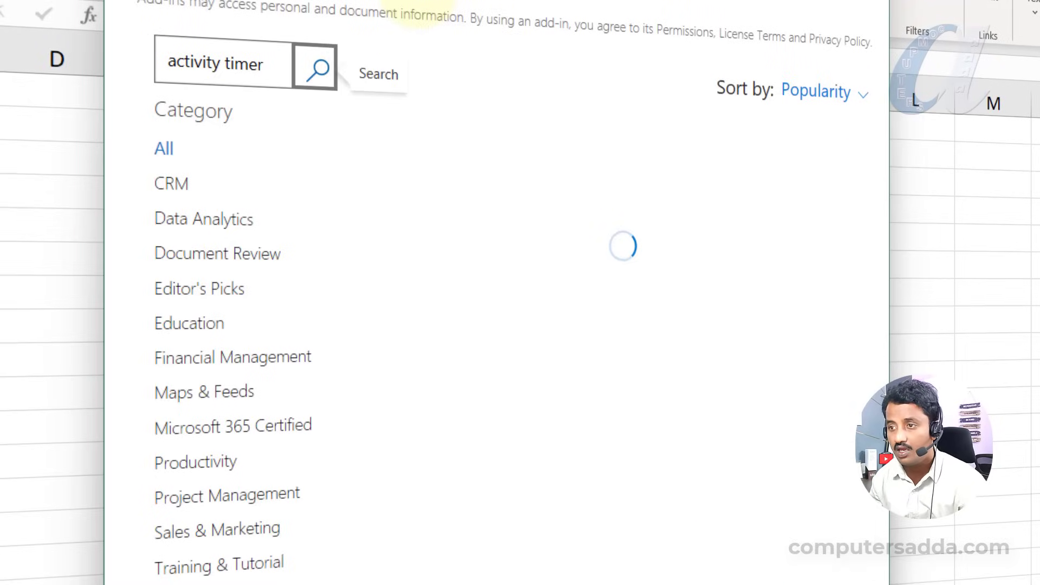
click(824, 158)
click(262, 445)
click(737, 491)
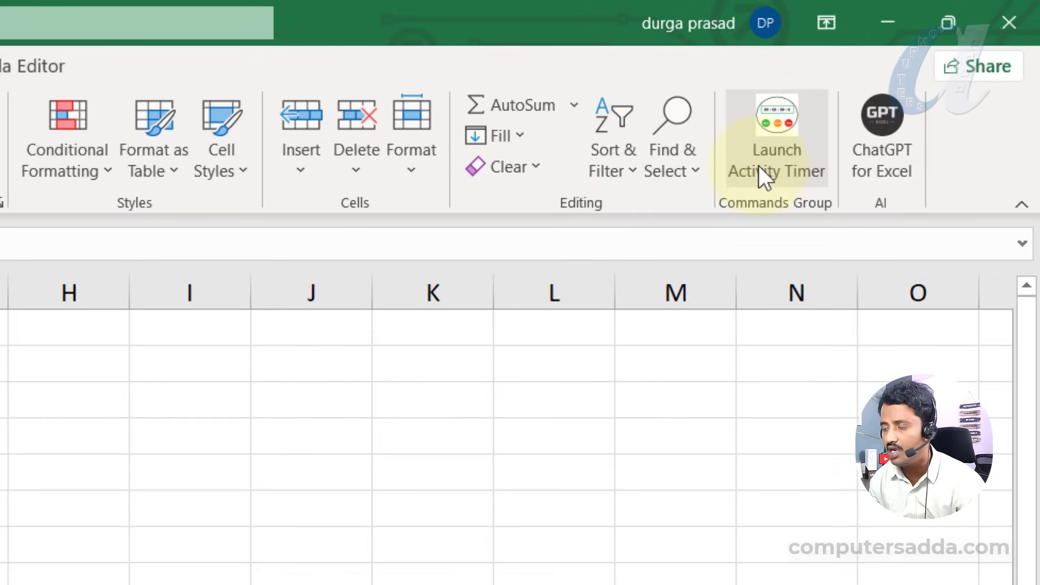
click(767, 130)
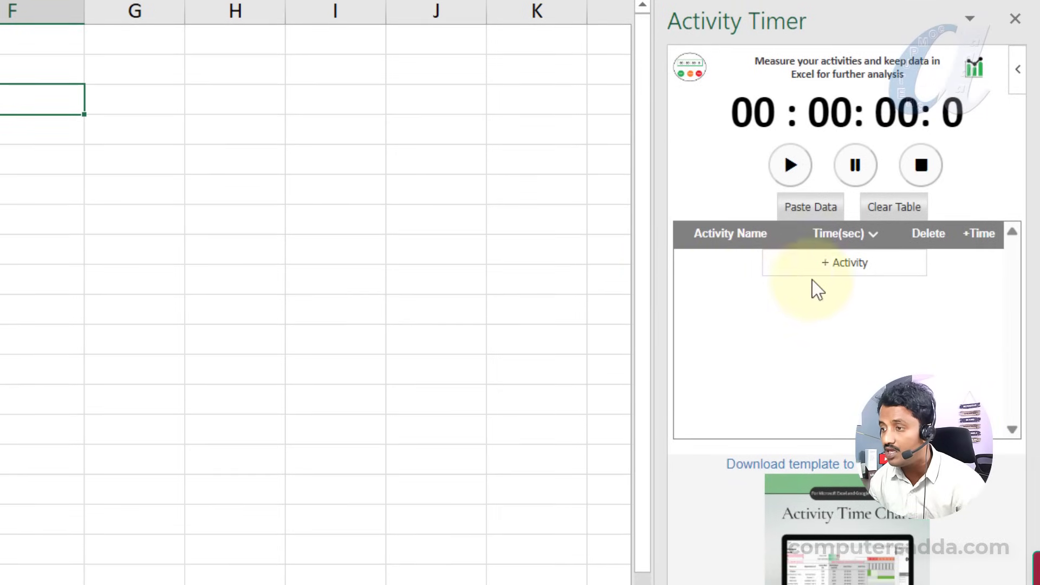
Step: Add an activity named "task 1" in the Activity Timer and record its time
click(848, 264)
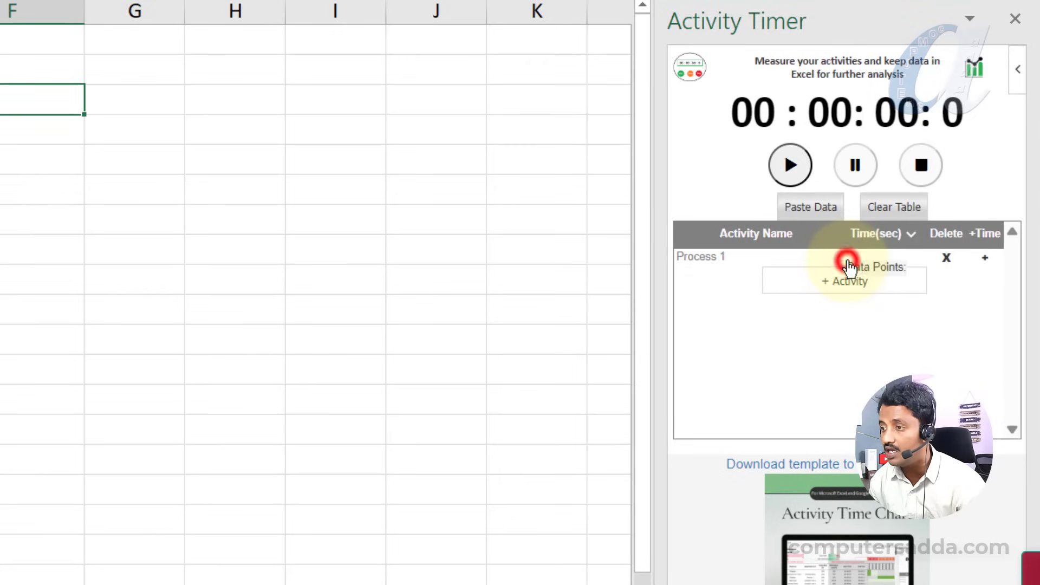
click(737, 256)
click(729, 255)
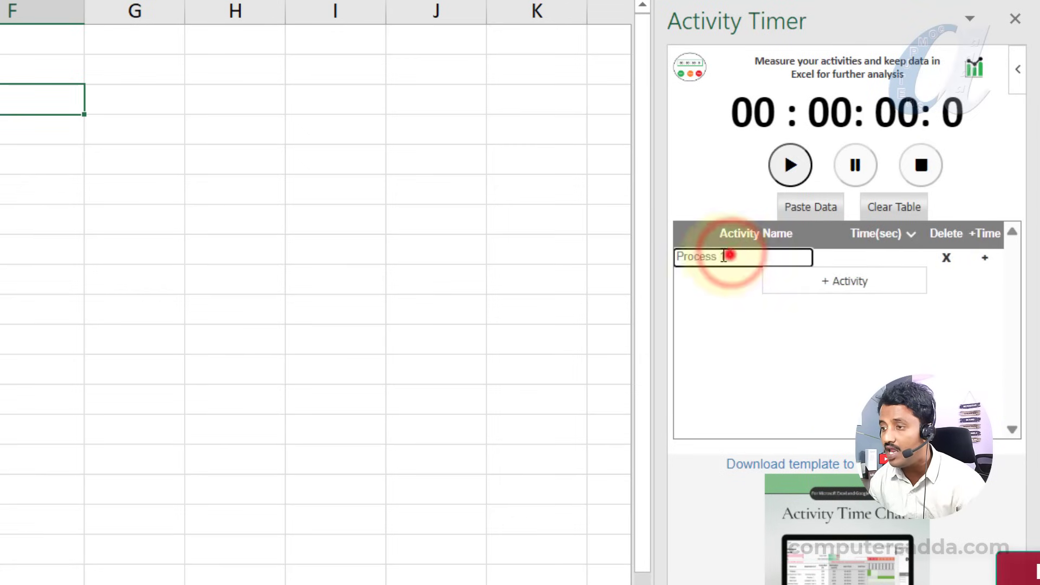
text(task 1)
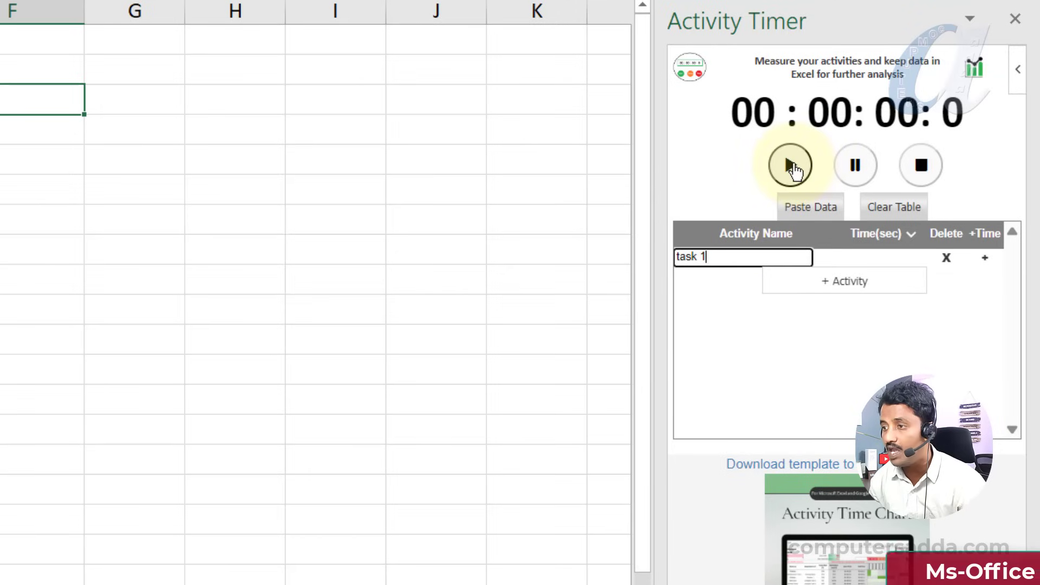
click(790, 165)
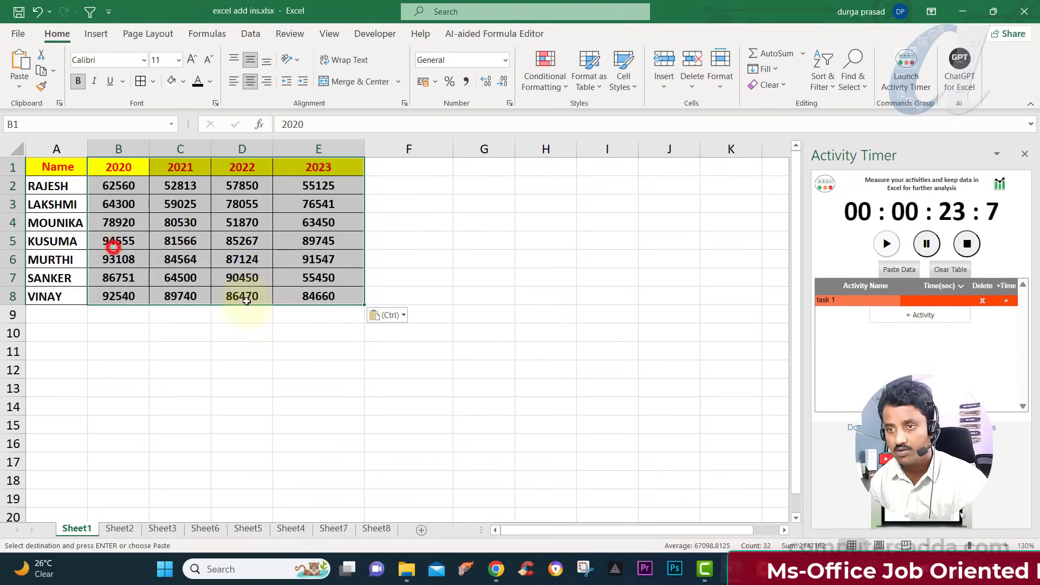
click(232, 320)
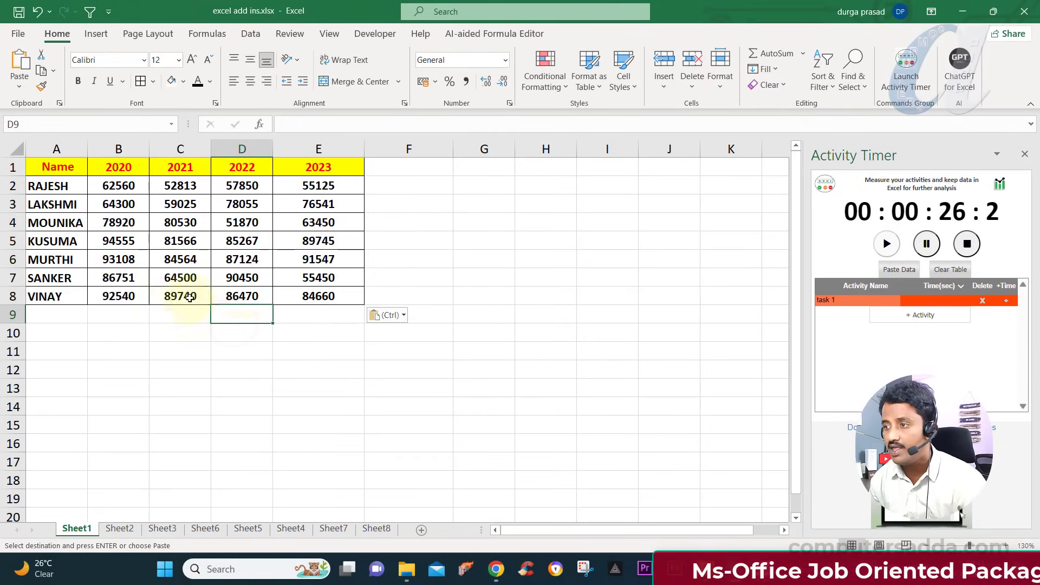
click(966, 247)
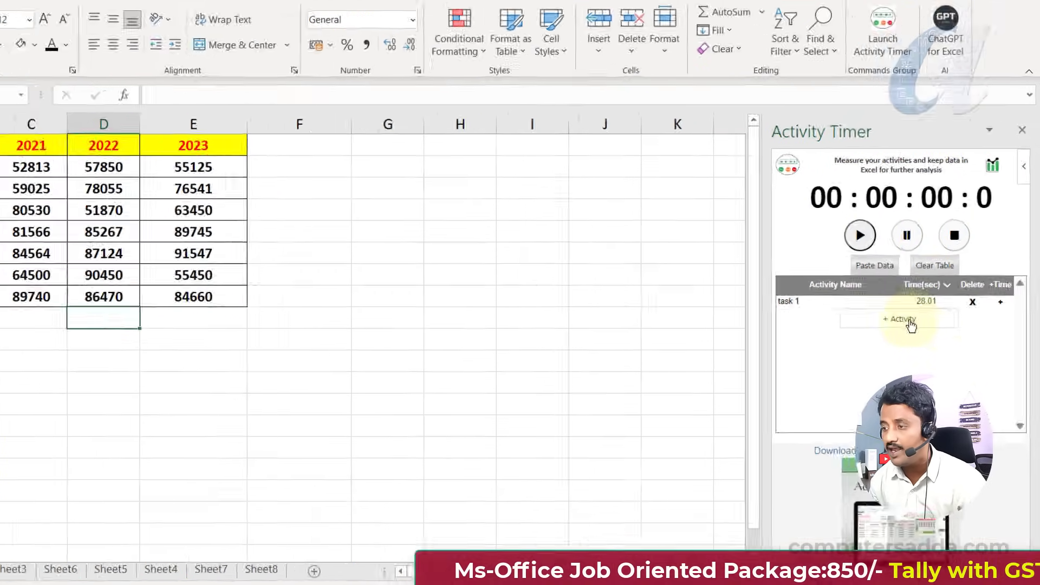
Step: Add a second activity named "task 2" and start its timer
click(900, 321)
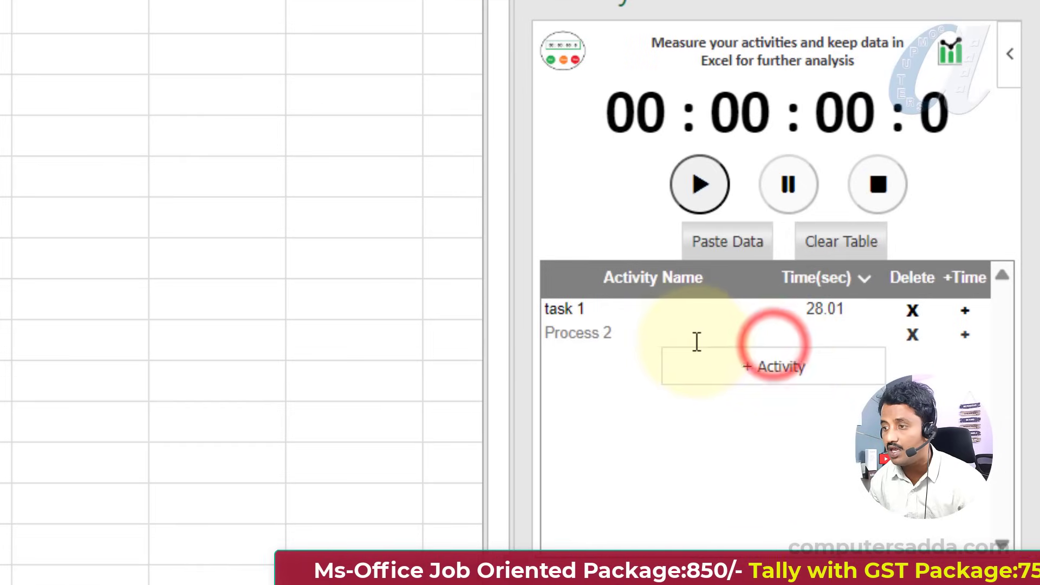
click(627, 338)
text(task 2)
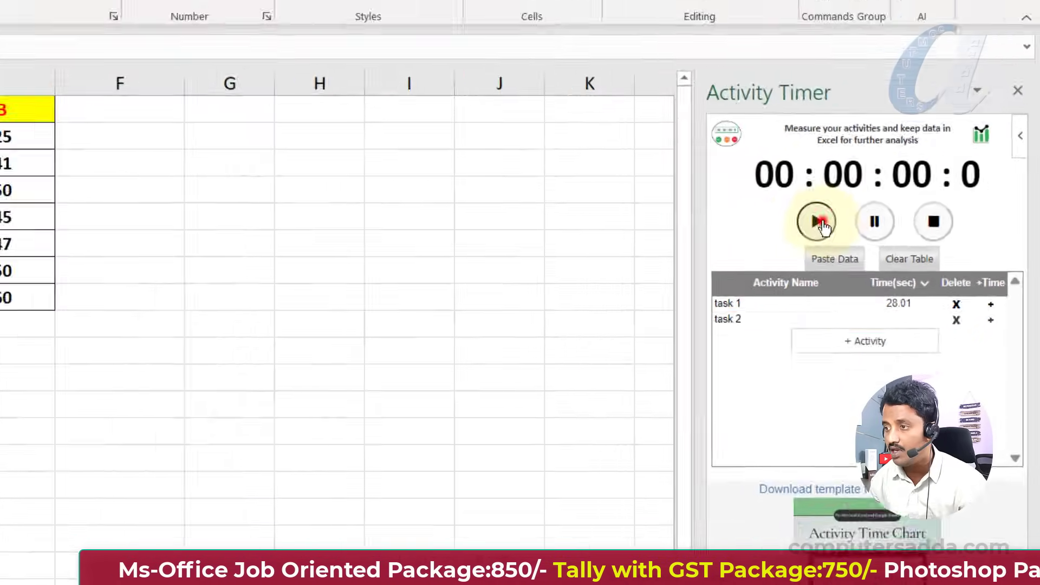
click(701, 185)
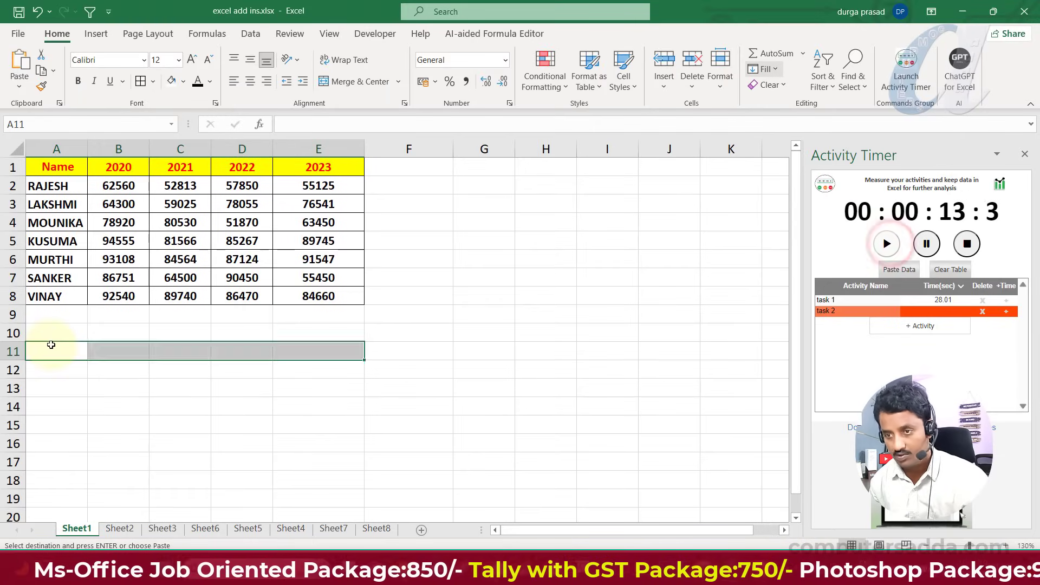
Step: Paste the identity-document header row at A11 and its name rows with "ok" marks from A12, and stop the task 2 timer
text(Name	AADHAR C	PAN CARD	DRIVING LI	PASSPORT)
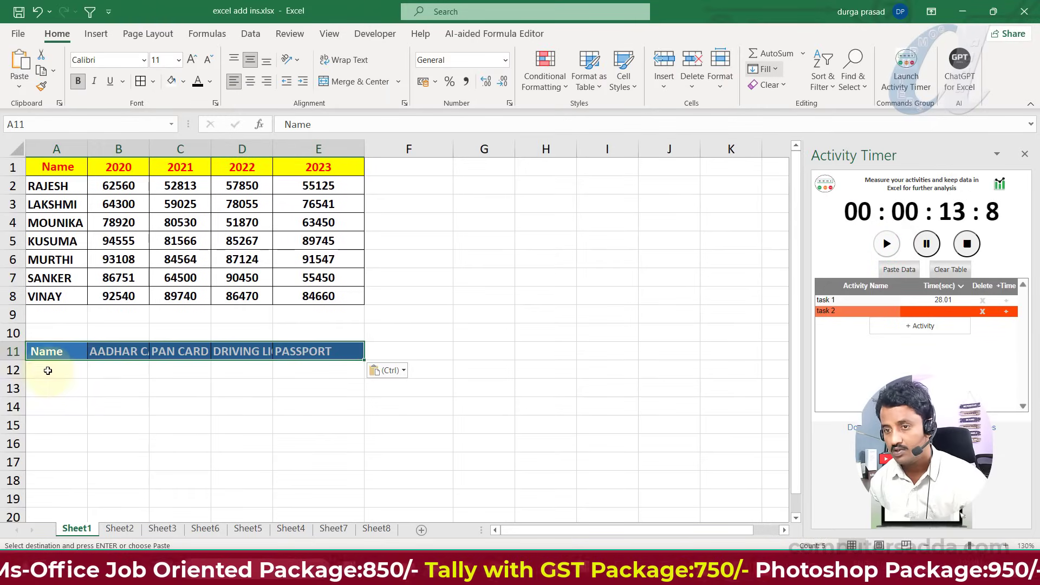
click(48, 370)
text(K.RAJESH	ok		ok	 CH.LAKSHMI	ok			 M.MOUNIKA	ok	ok	ok	ok B.KUSUMA	ok			 I.MURTHI	ok	ok		 R.SANKER	ok	ok	ok	 G.VINAY	ok		ok	 Y.PRASAD	ok	ok	ok)
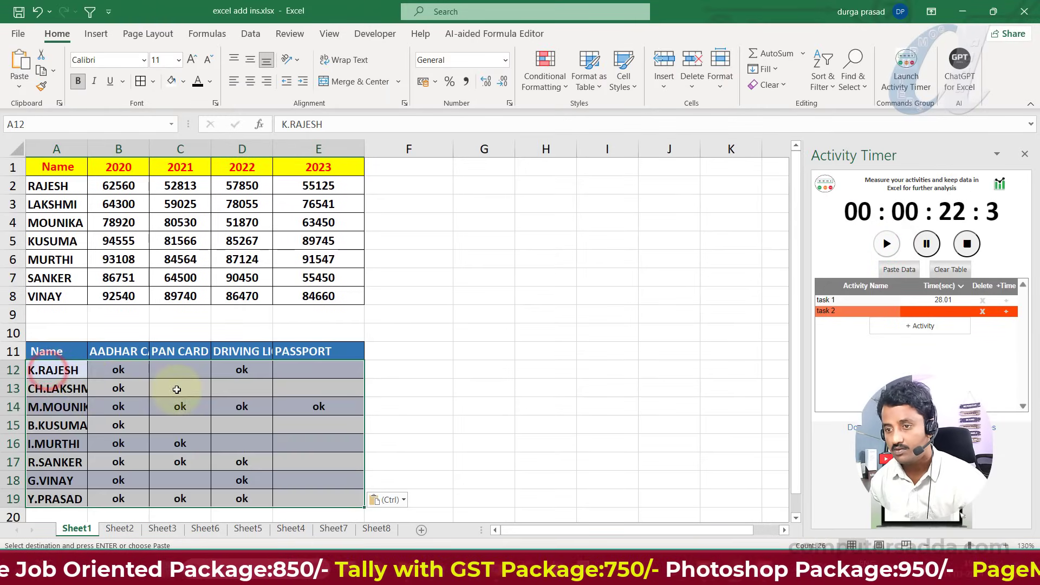
click(180, 388)
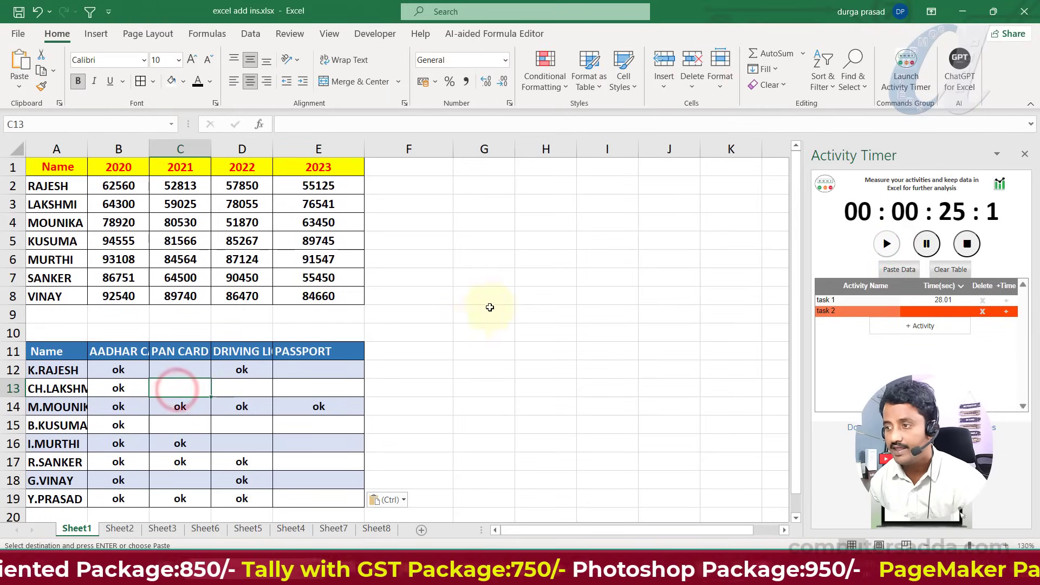
click(967, 244)
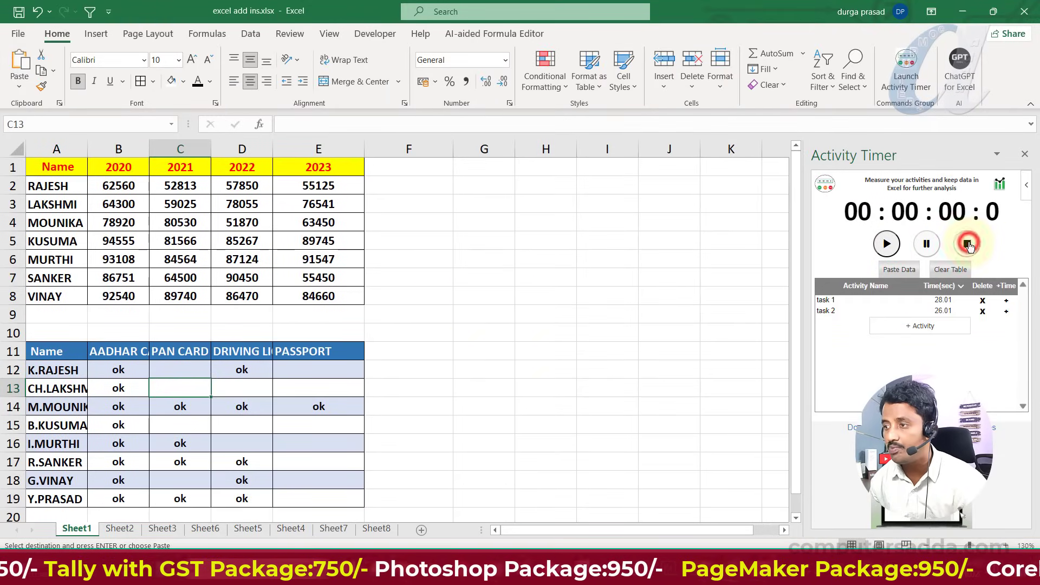
Step: Add activities "task 3" and "task 4" and record a time for each
click(884, 247)
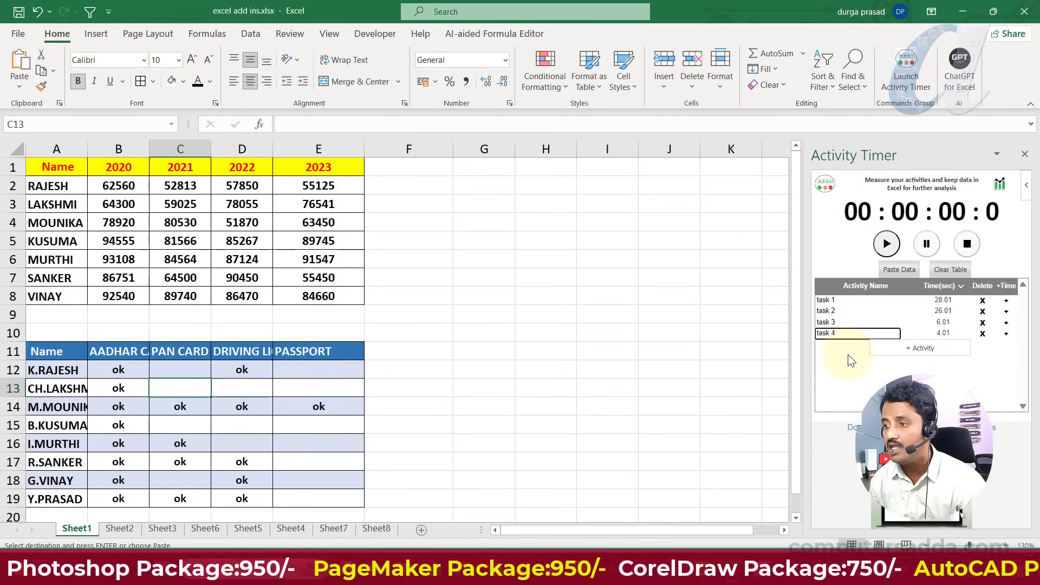
click(847, 354)
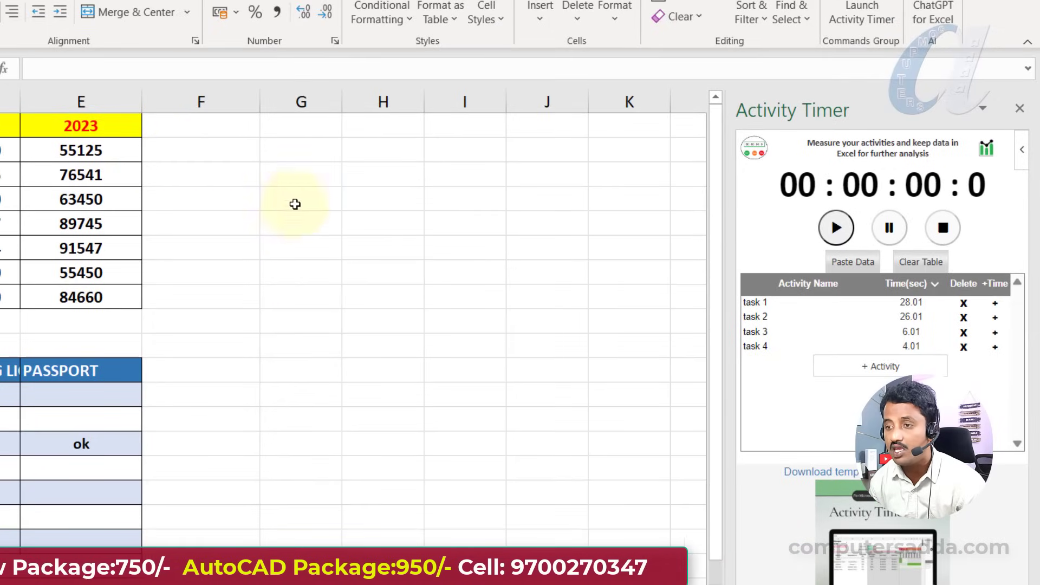
Step: Paste the recorded activity times into the sheet at G3 and widen columns G and H to fit them
click(290, 174)
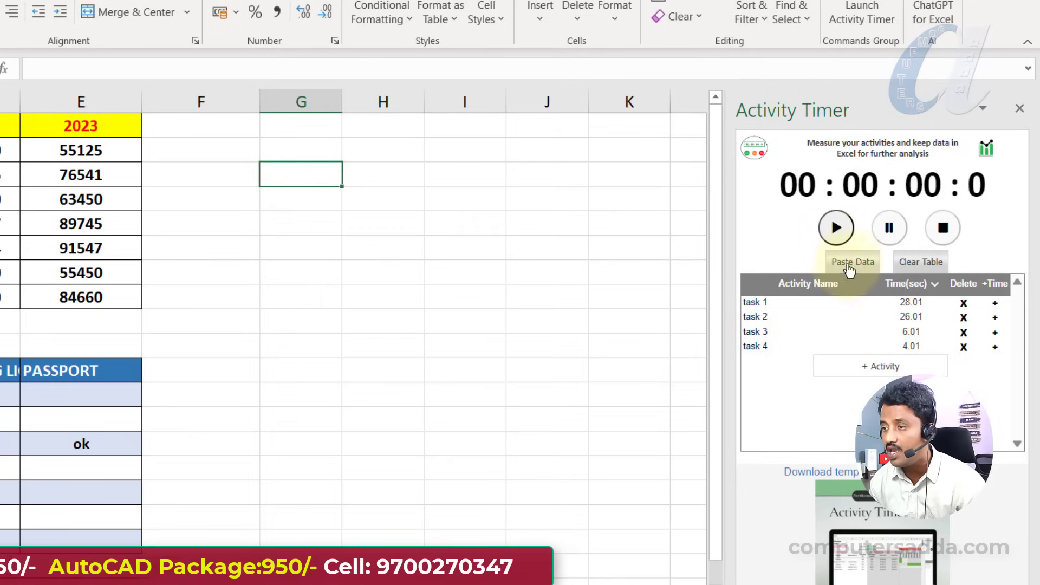
click(852, 266)
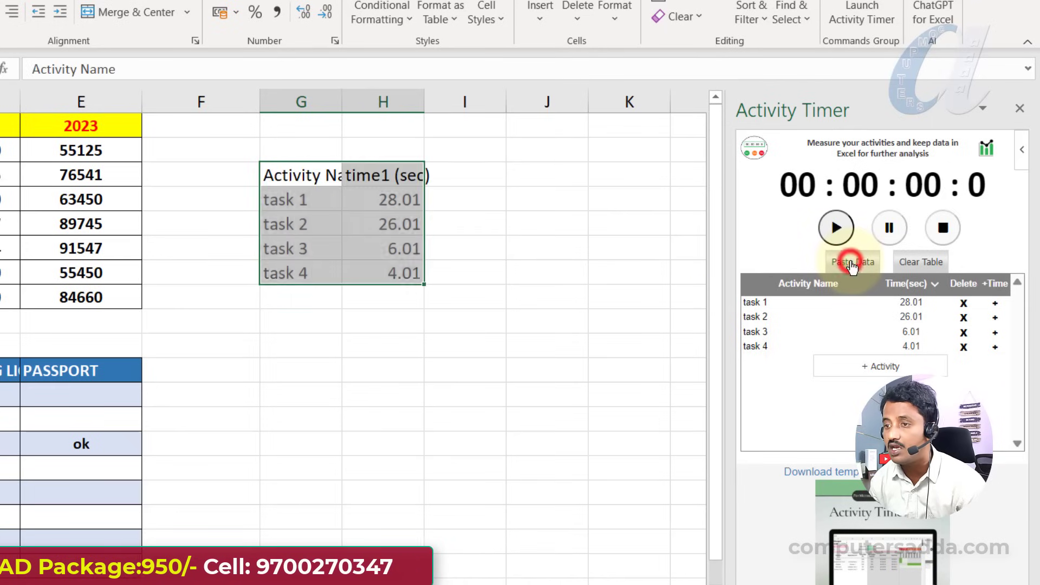
drag(343, 102, 398, 102)
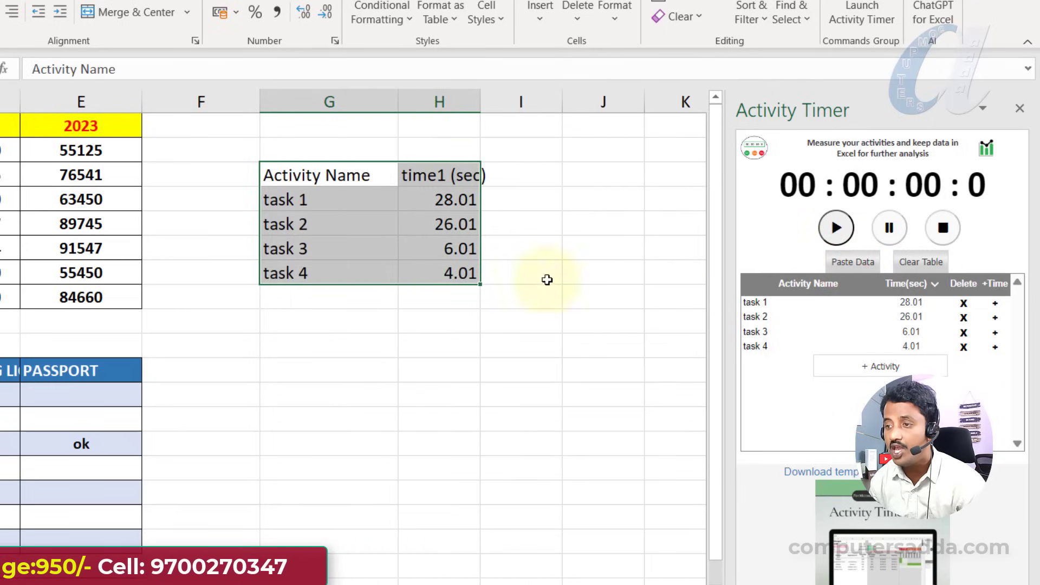
drag(480, 103, 532, 103)
Step: Fill the Activity Name and time1 (sec) header cells with yellow, and clear the timer's activity table
click(292, 174)
key(shift+Right)
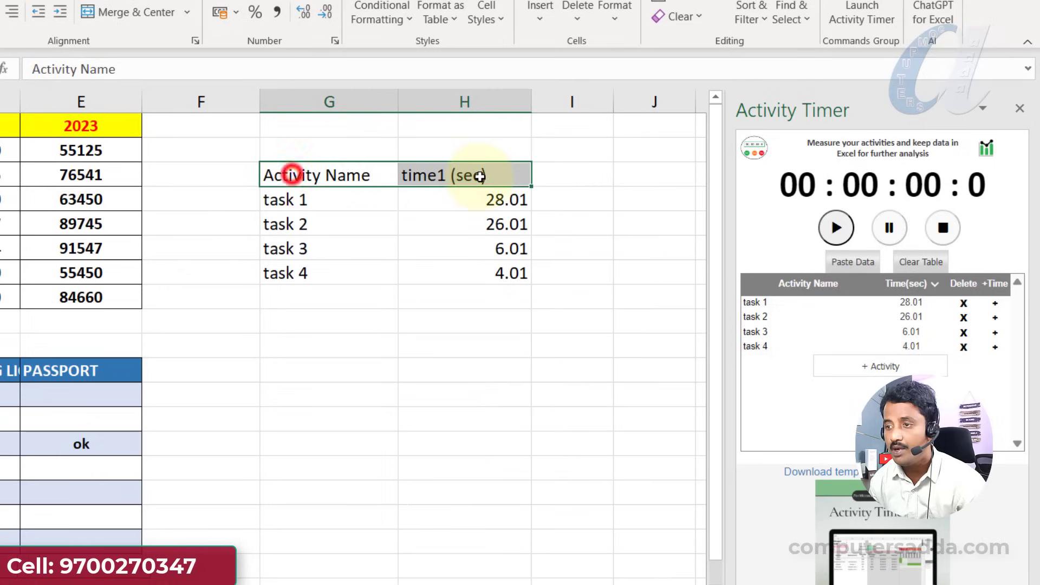
click(0, 12)
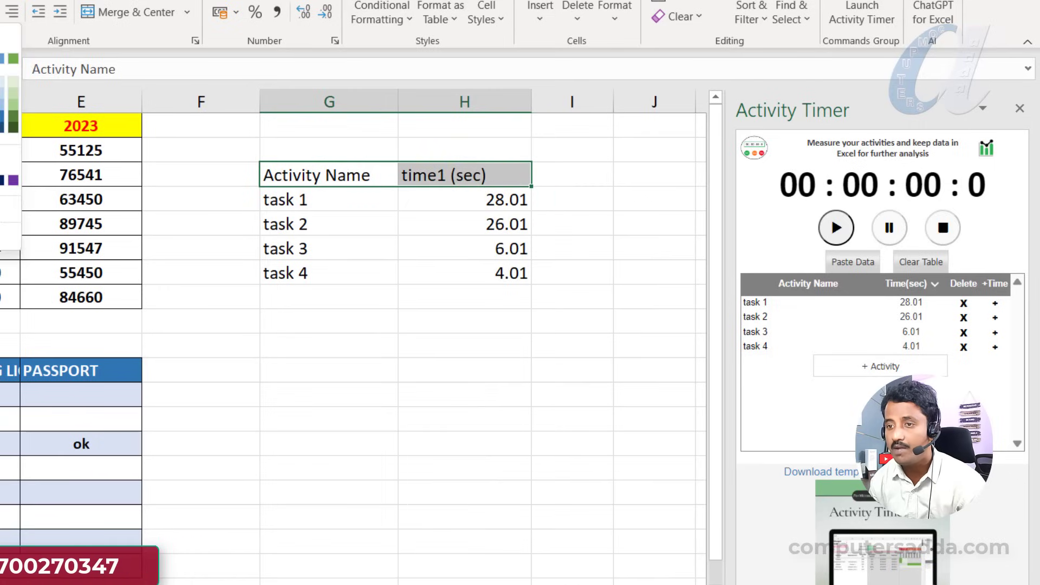
click(0, 181)
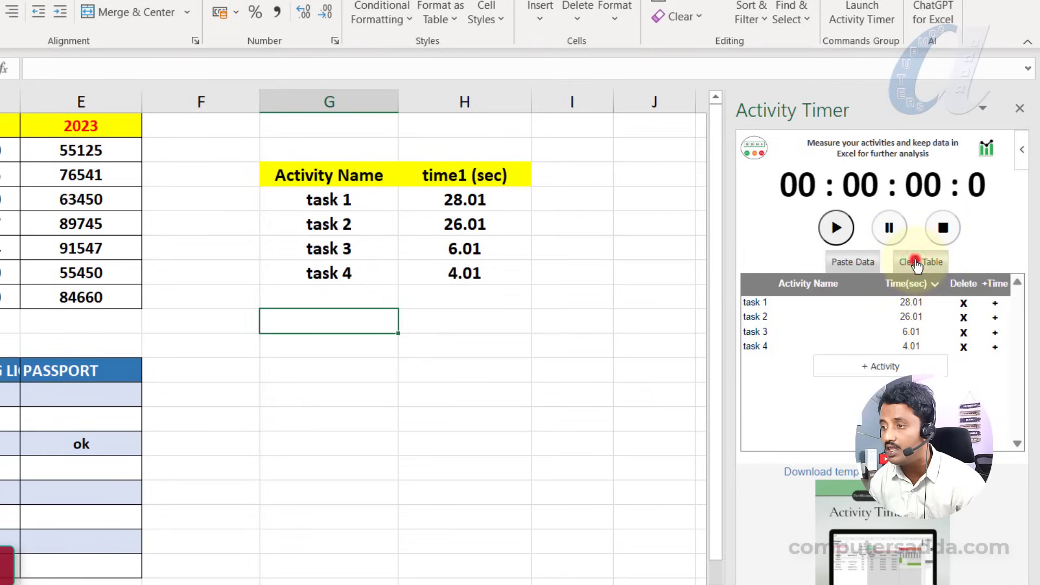
click(915, 264)
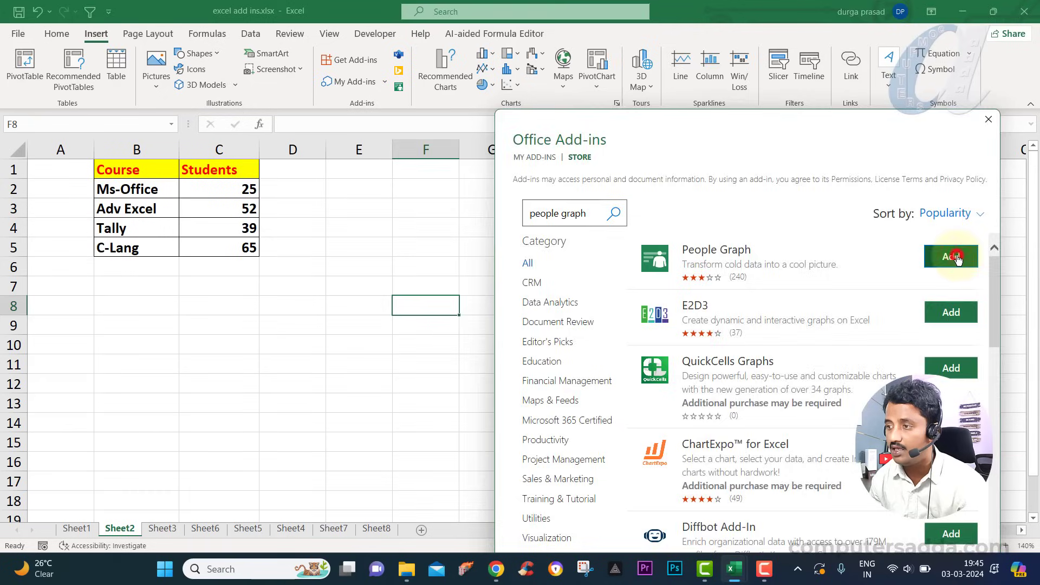
Step: Add the People Graph add-in on Sheet2 and move the inserted graph beside the Course and Students table
click(883, 221)
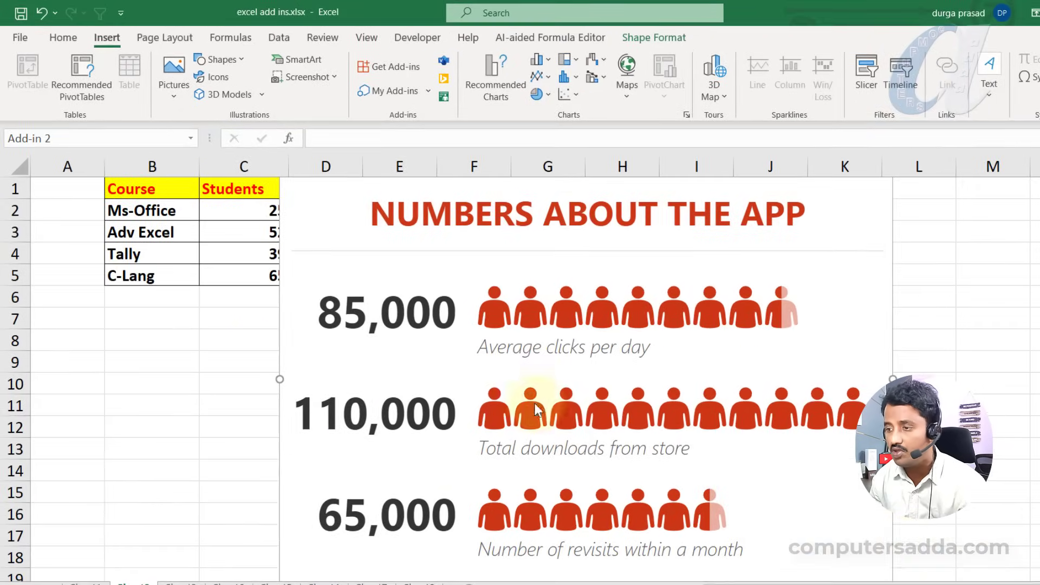
ctrl+scroll(242, 242, down, 1)
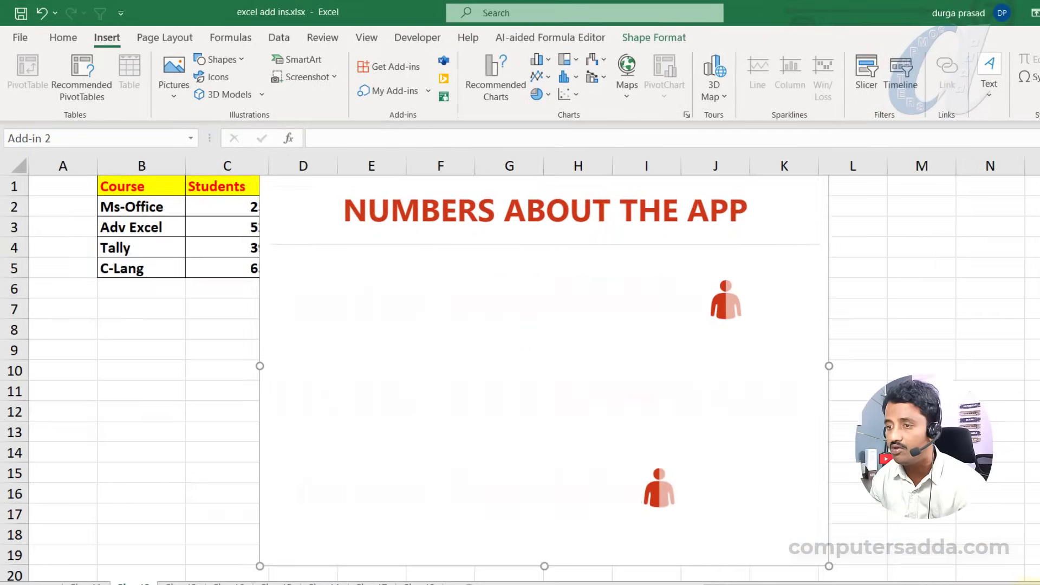
drag(237, 259, 274, 275)
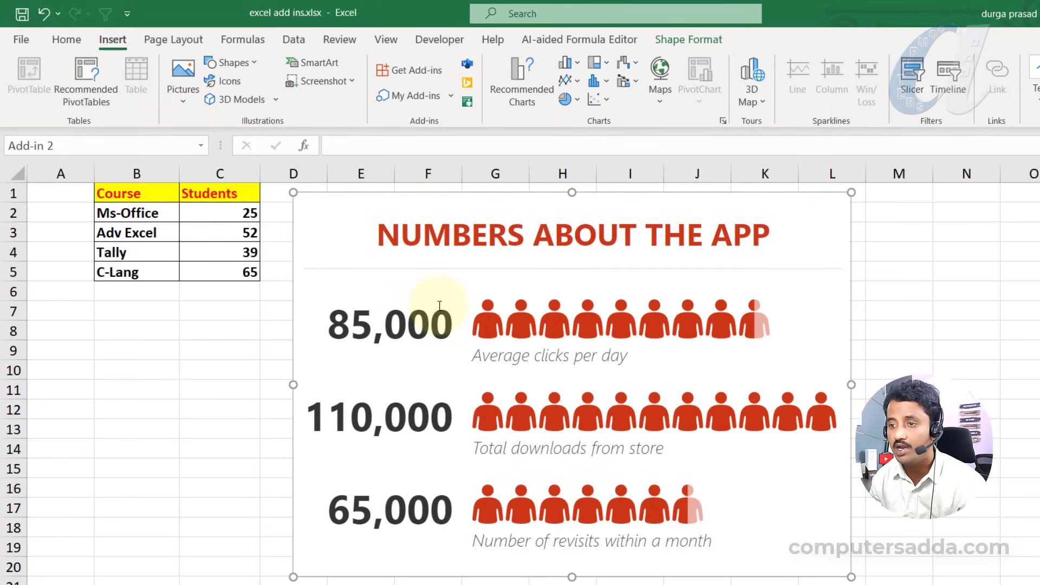
Step: Create the people graph from the course names and student numbers in B2:C5
click(318, 274)
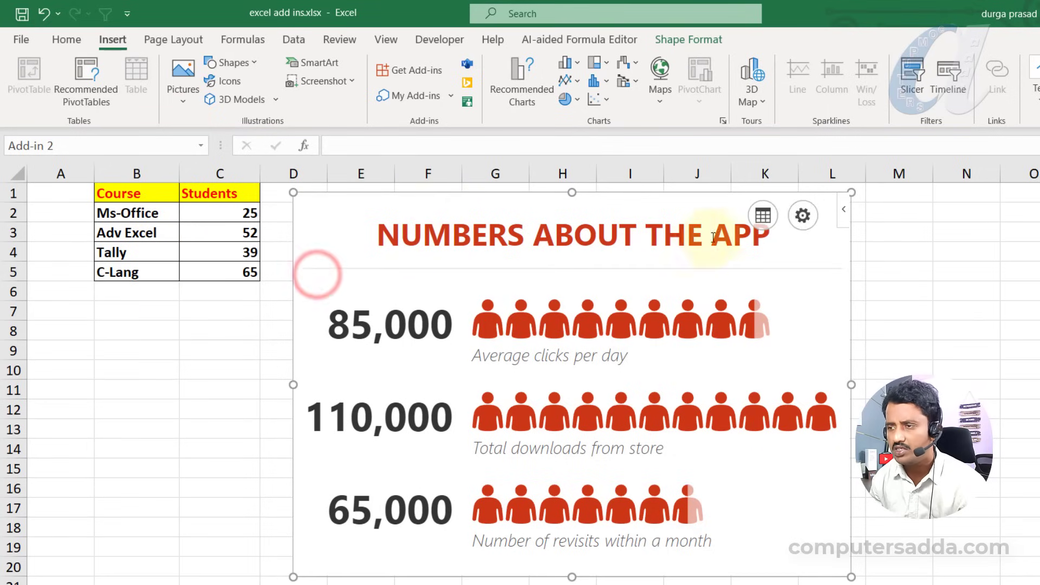
click(762, 217)
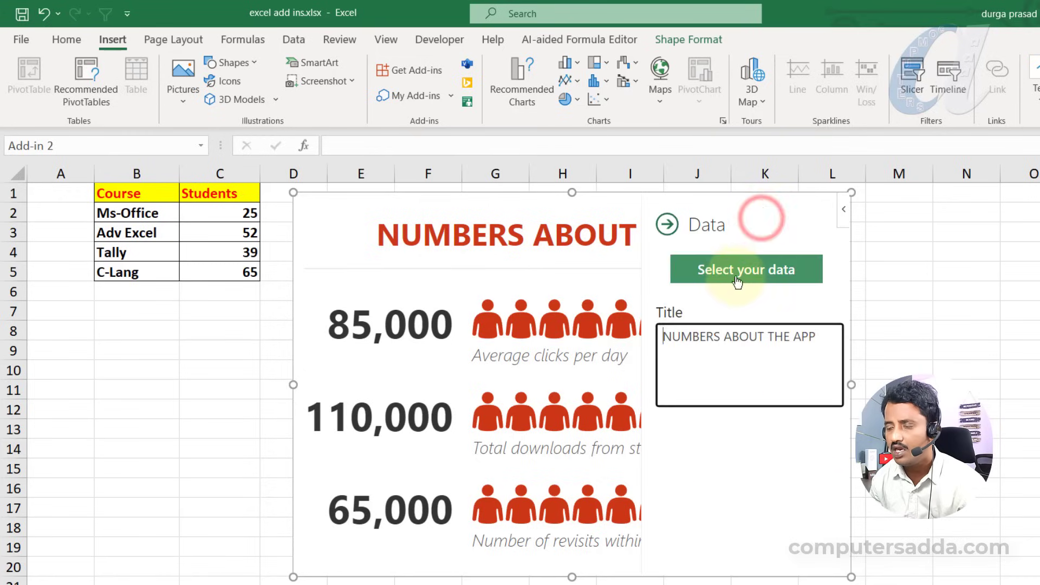
click(737, 275)
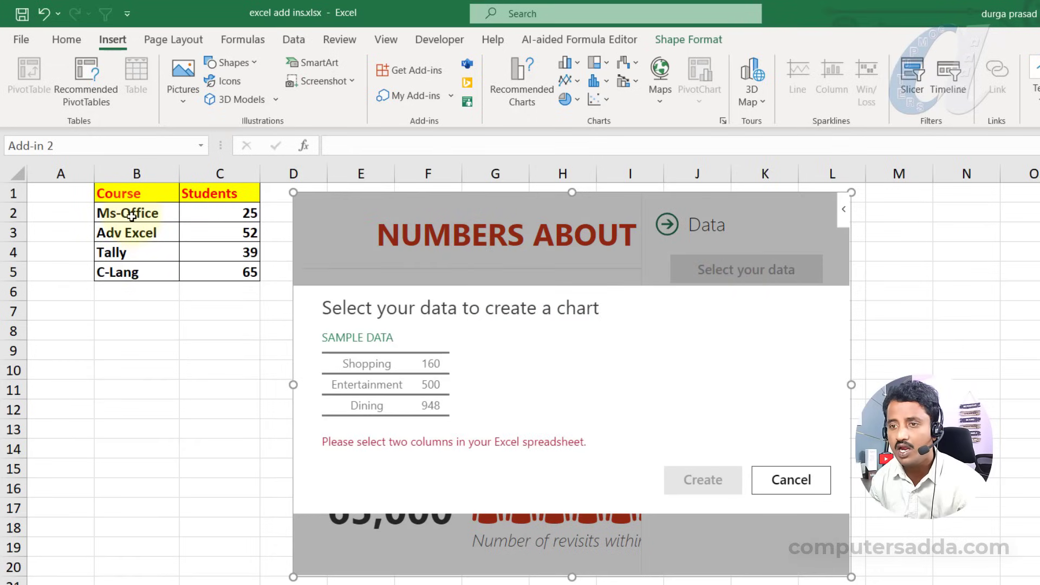
drag(126, 213, 211, 281)
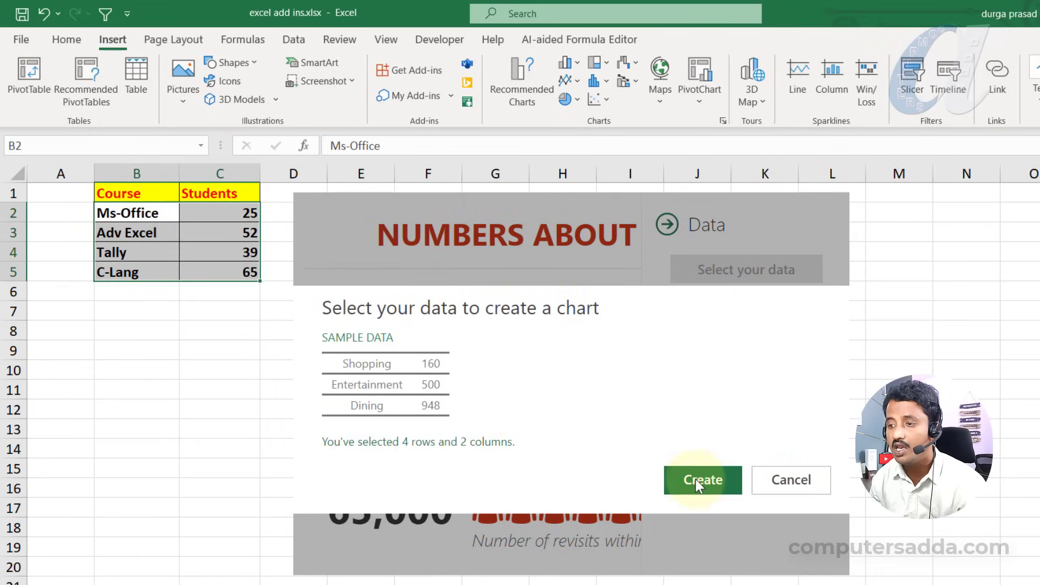
click(696, 479)
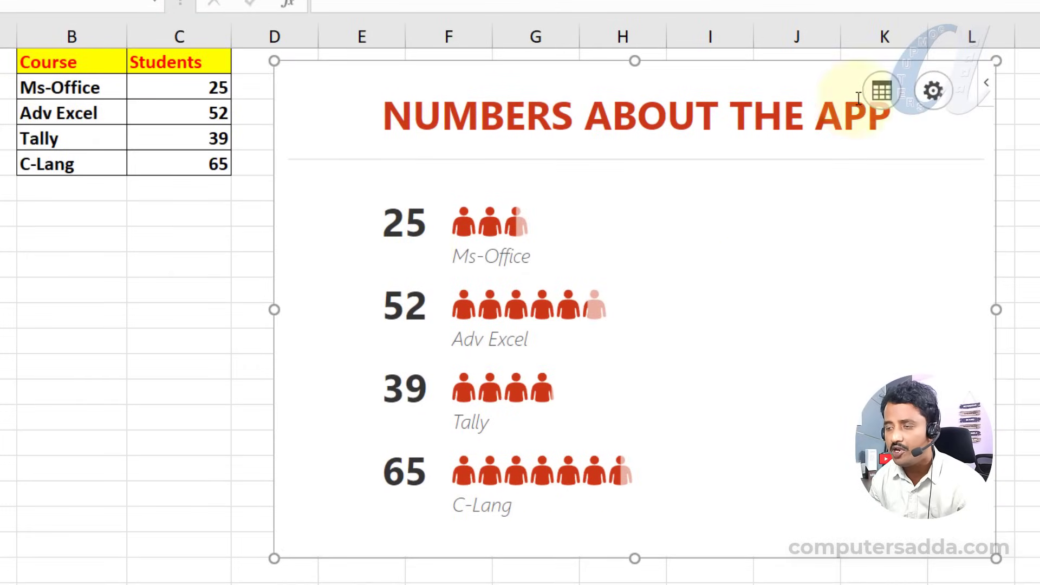
Step: Try the yellow and the striped blue graph types, and return to the first type with red figures
click(934, 91)
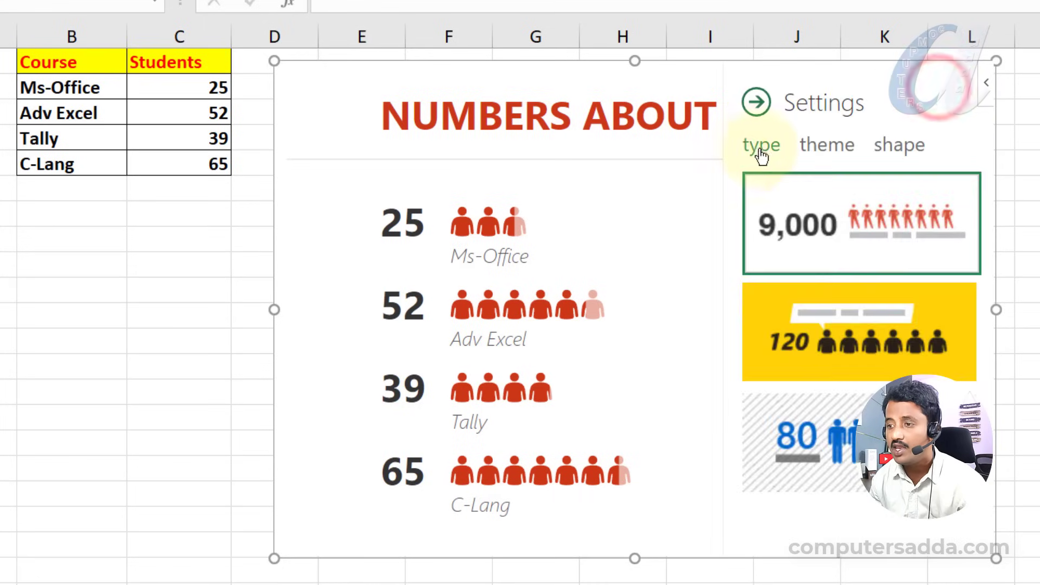
click(796, 344)
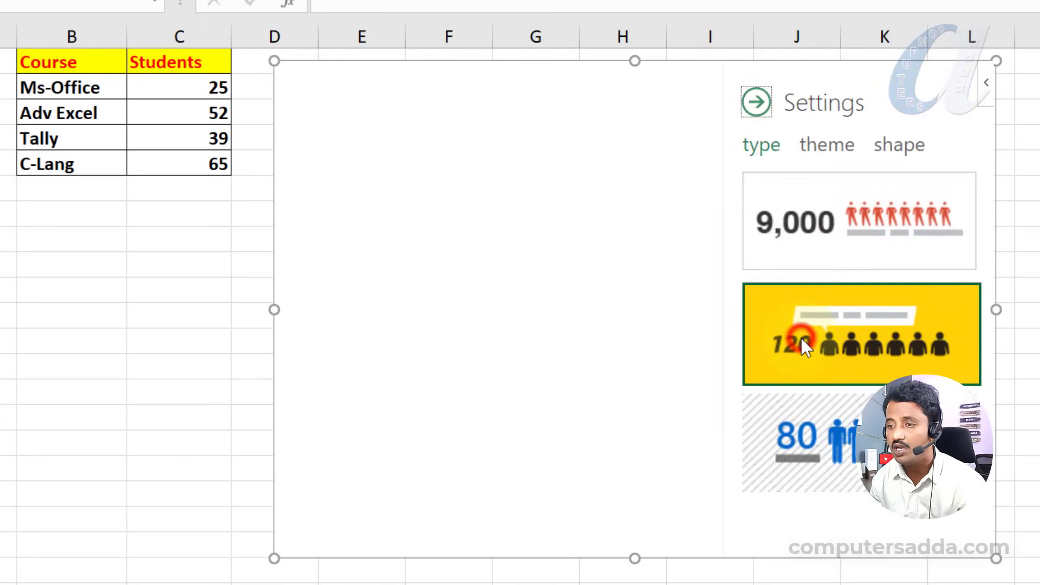
click(814, 438)
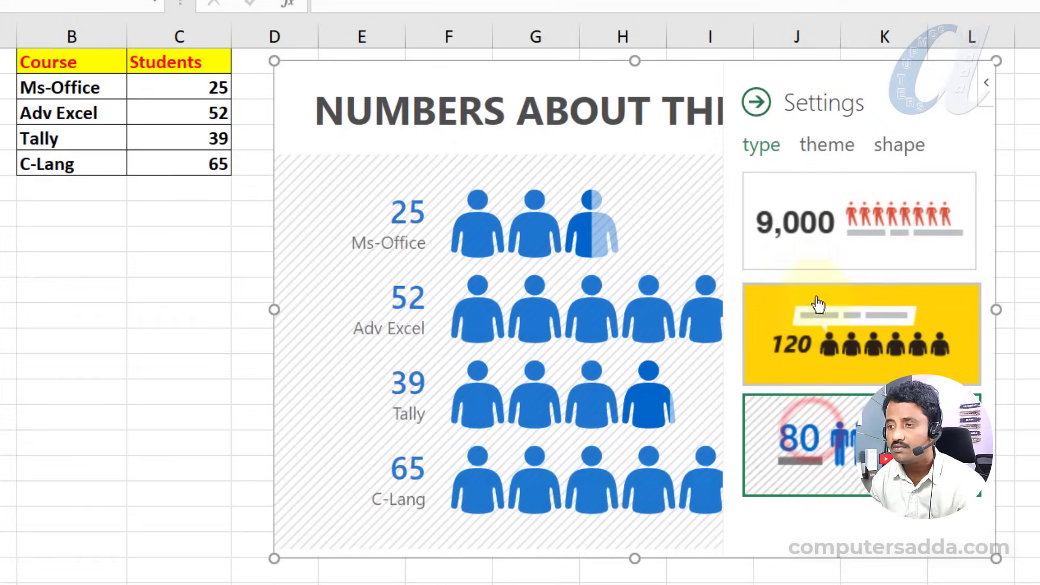
click(825, 237)
Step: Try the dark, yellow and pink colour themes on the graph, and return to the red-on-white theme
click(820, 144)
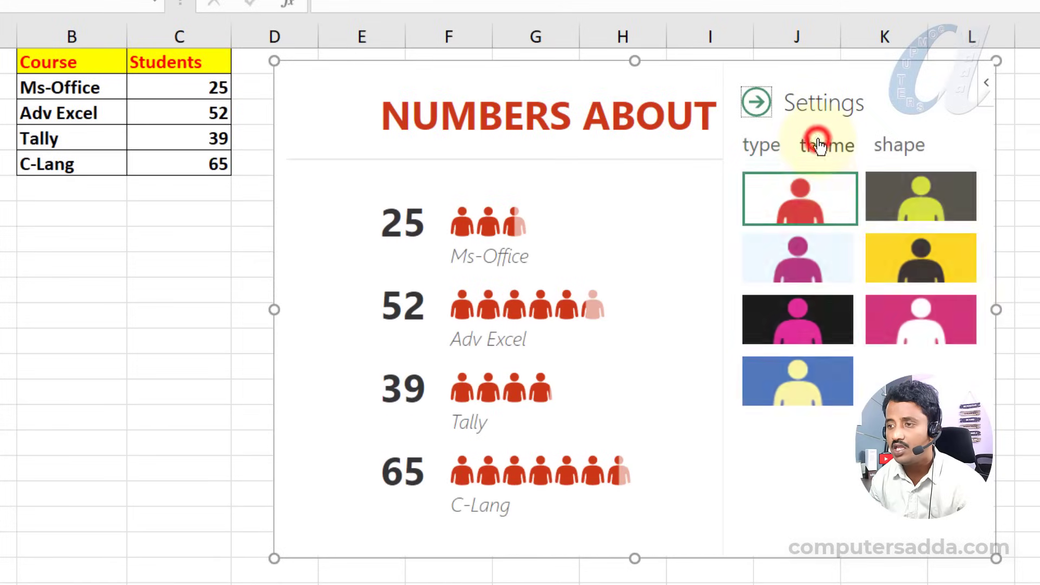
click(899, 202)
click(904, 274)
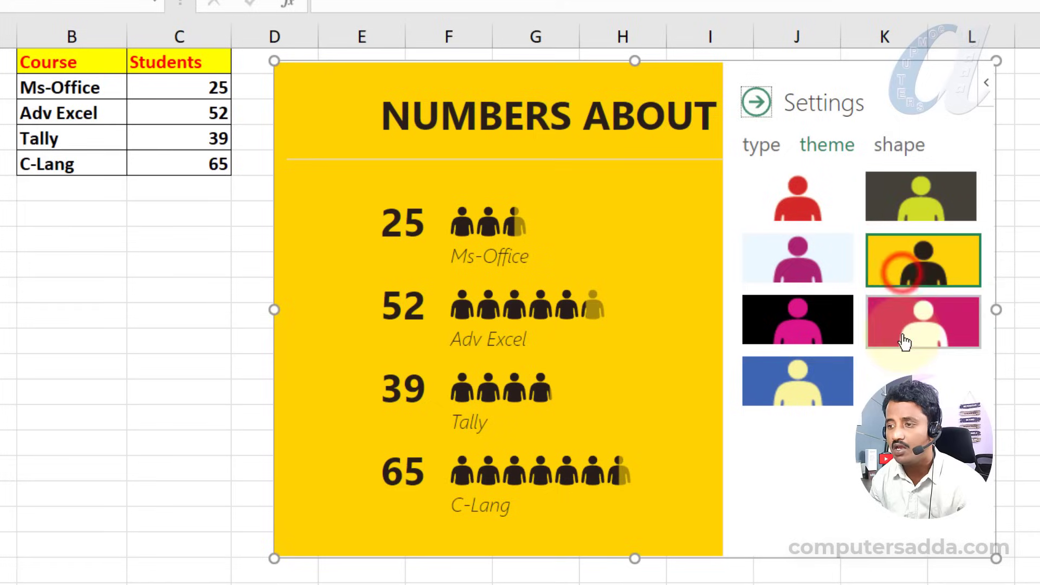
click(904, 334)
click(813, 203)
Step: Try several graph shapes and use the smiling head-and-shoulders figure for the people graph
click(896, 145)
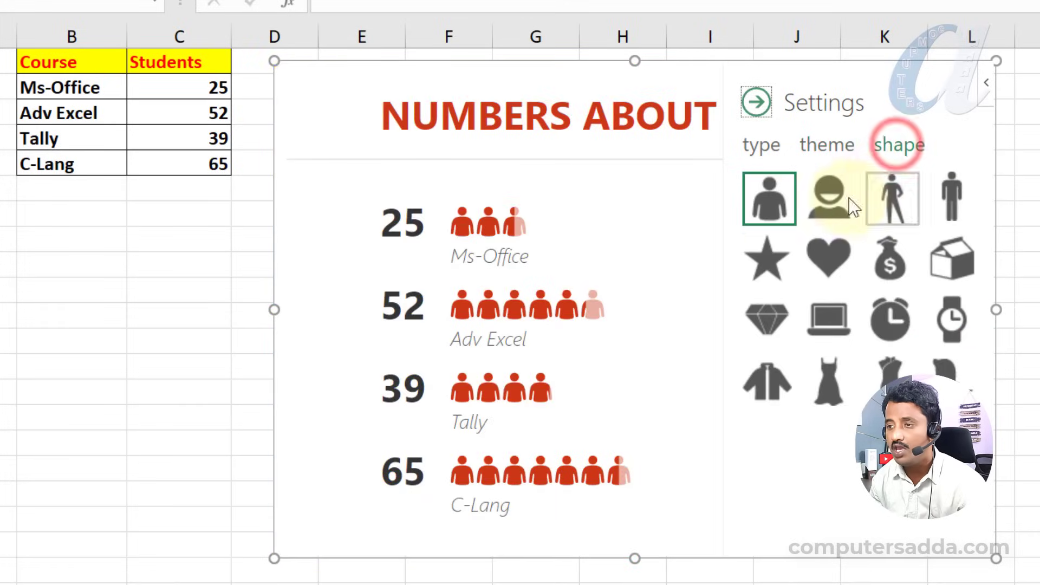
click(831, 198)
click(890, 198)
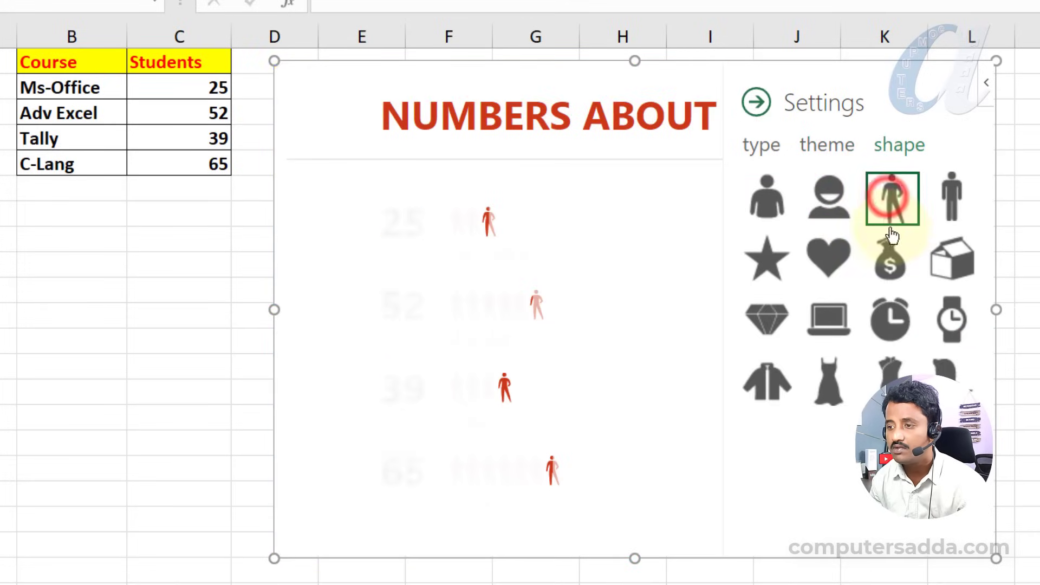
click(890, 260)
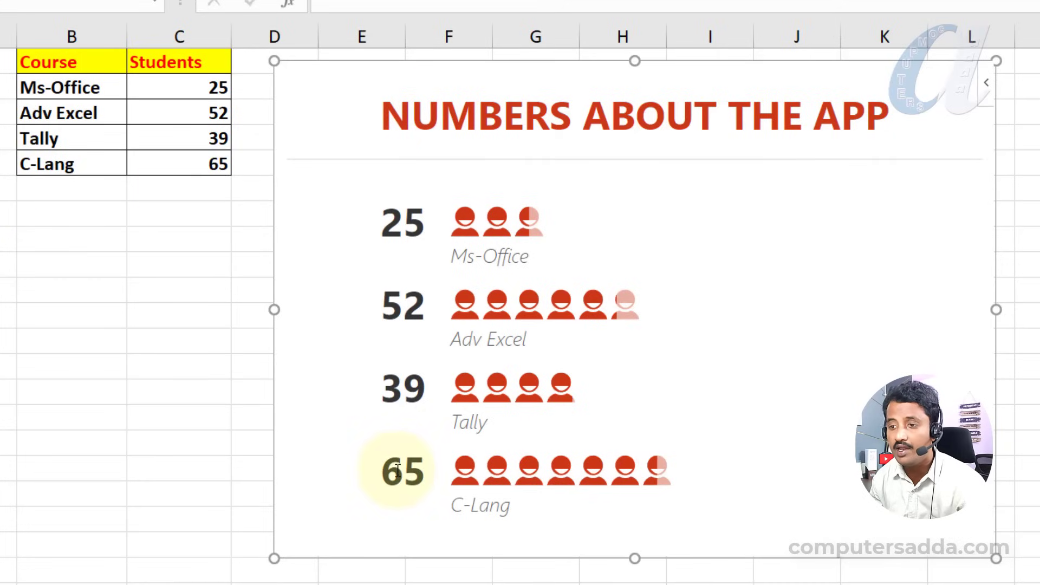
Step: Convert the Course and Students range B1:C5 into a table with headers
click(179, 238)
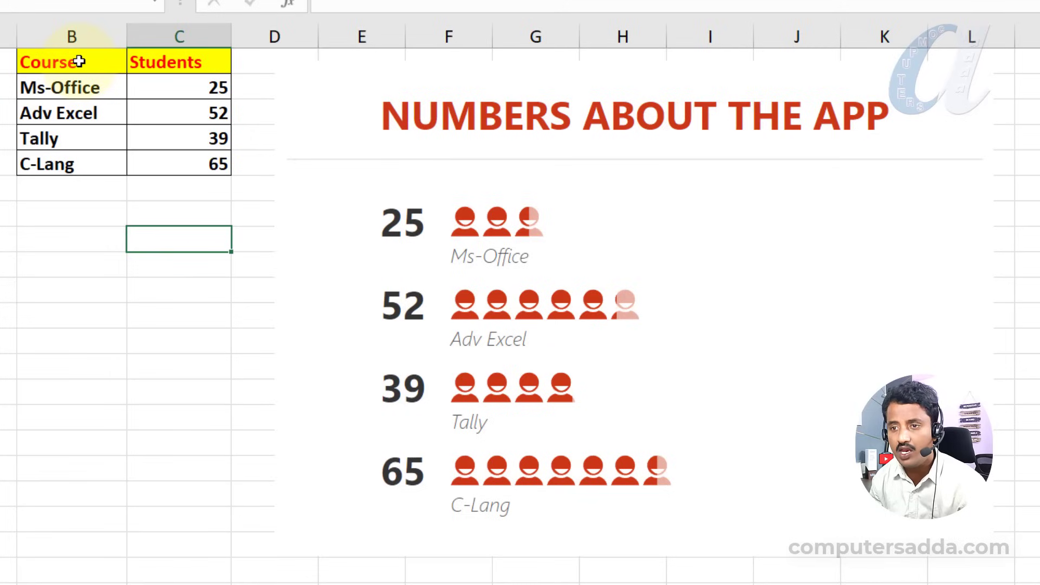
drag(79, 61, 190, 163)
click(163, 187)
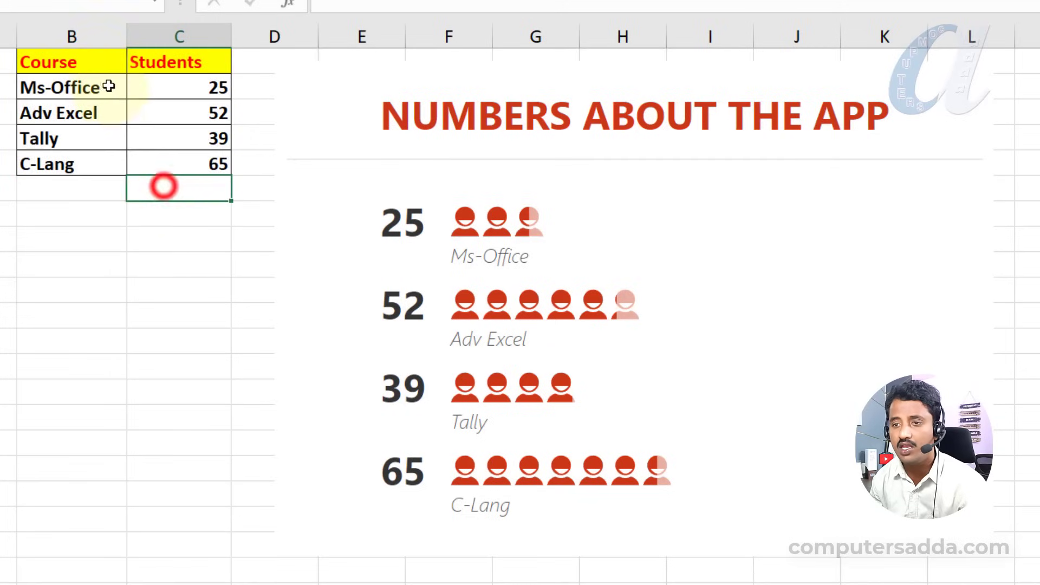
drag(93, 63, 186, 172)
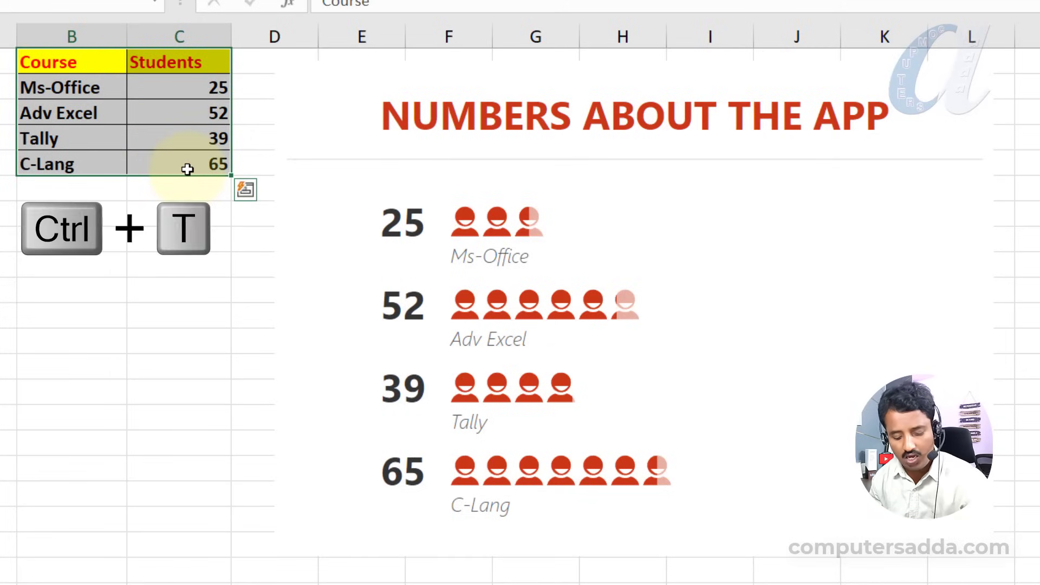
key(ctrl+t)
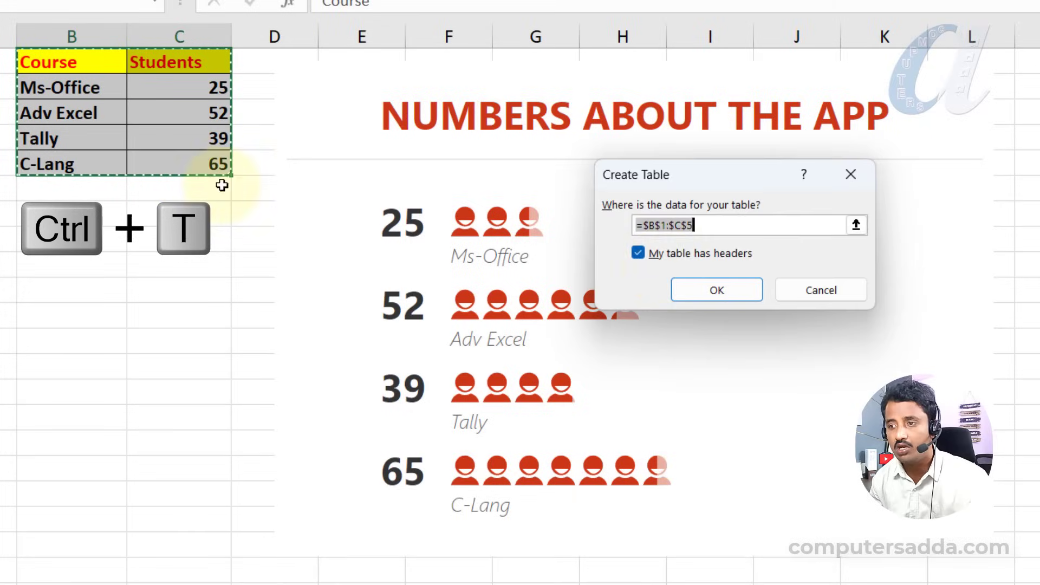
click(699, 286)
Step: Add a row to the end of the table with the course AUTOCAD and 20 students
click(194, 168)
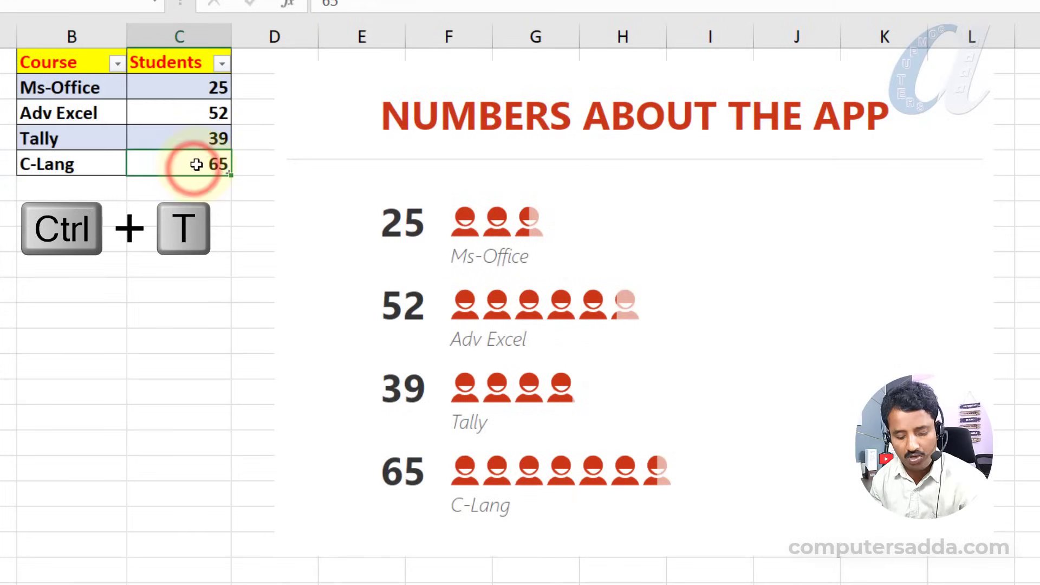
key(Tab)
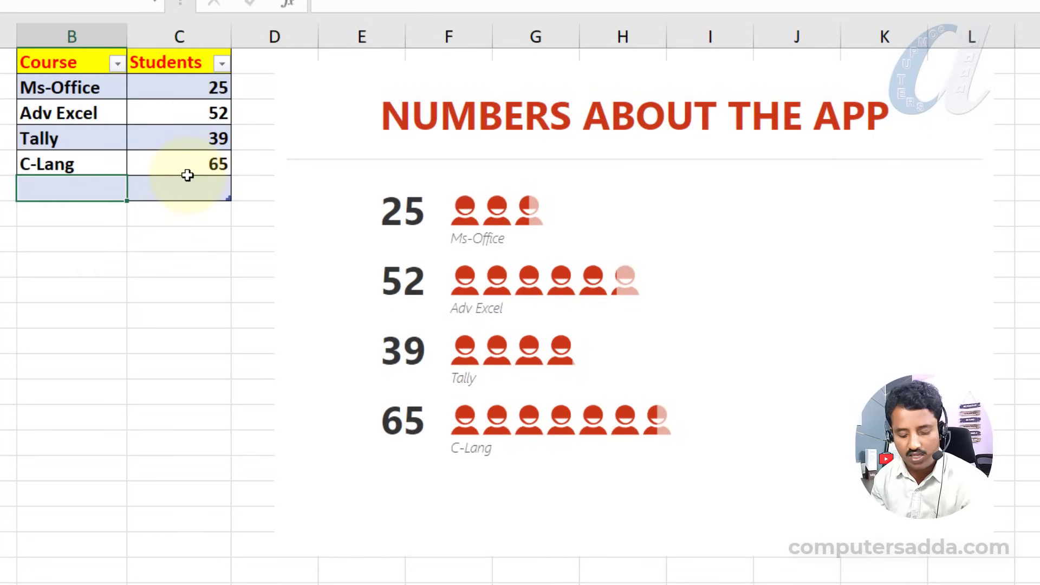
text(AUTOCAD)
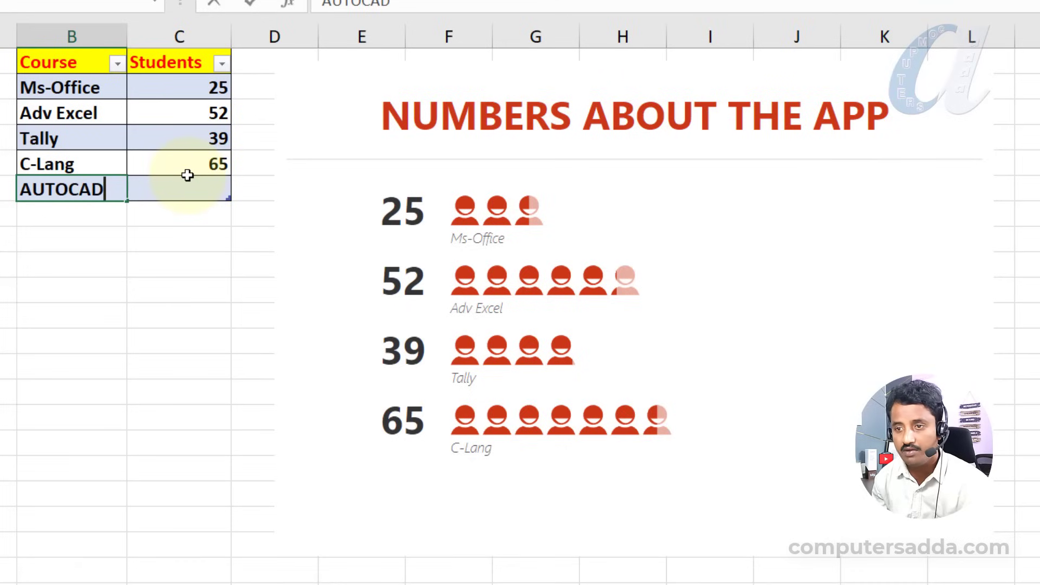
key(Tab)
text(20)
key(Return)
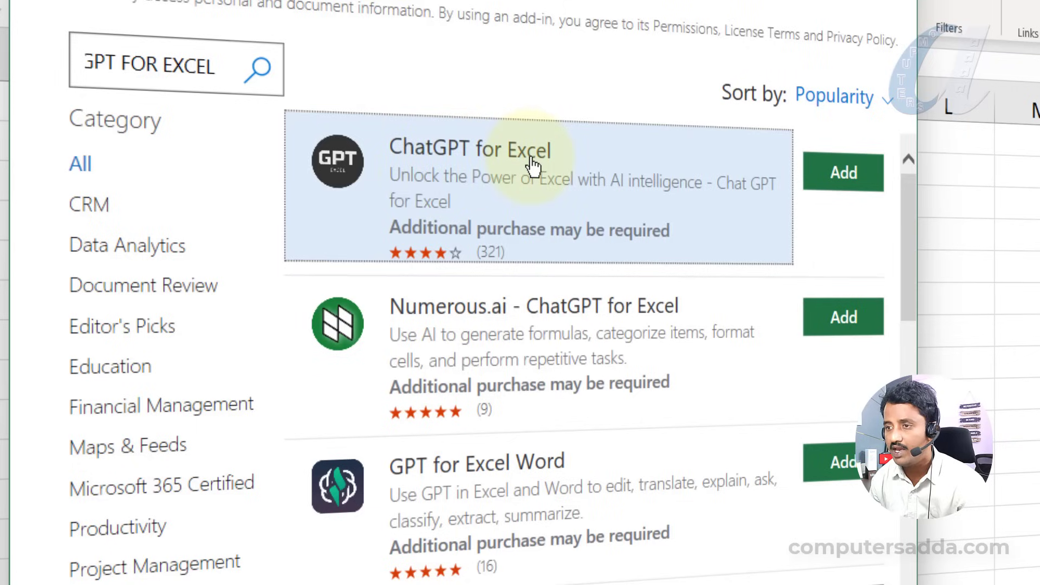
Step: Add the ChatGPT for Excel add-in and enter =AI.ASK(B2) in F3 to query the India Population prompt
click(843, 173)
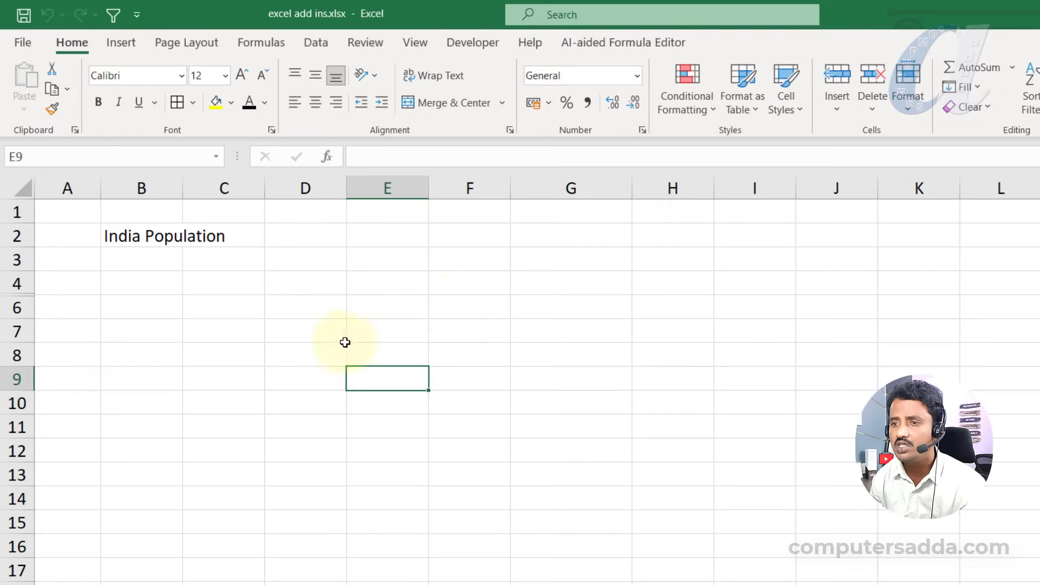
click(482, 257)
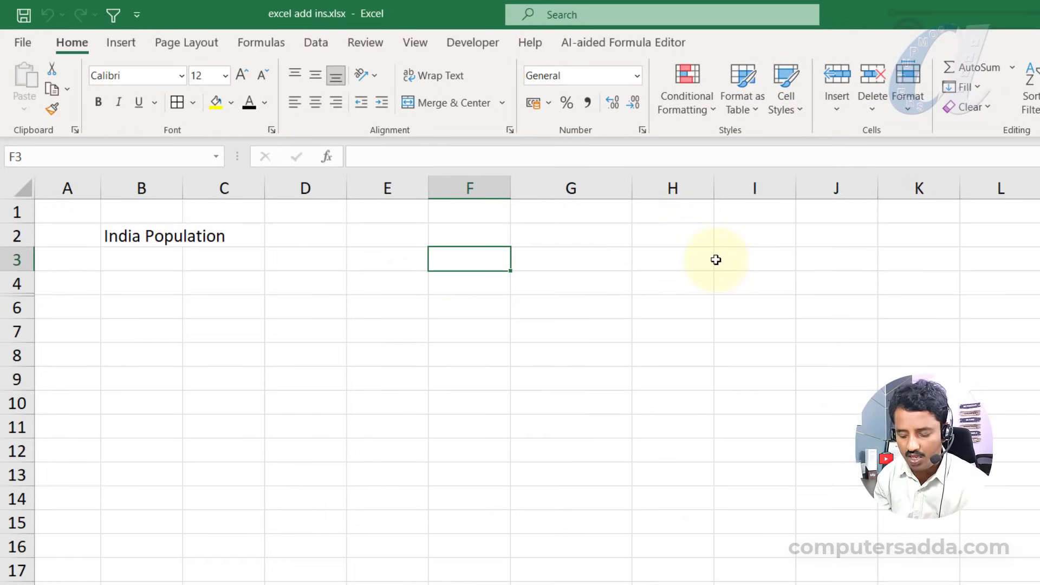
text(=AI.AS)
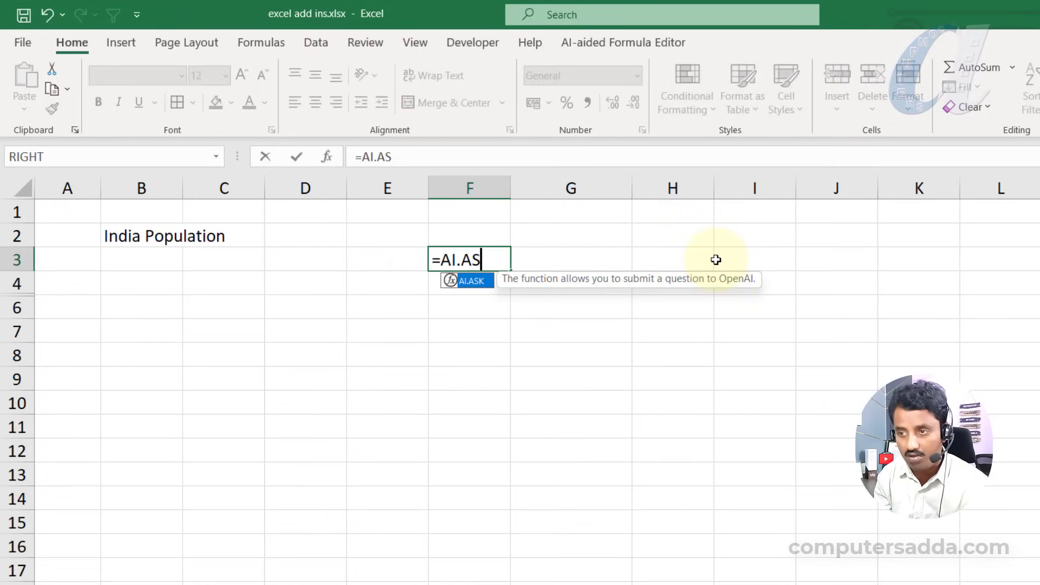
text(K)
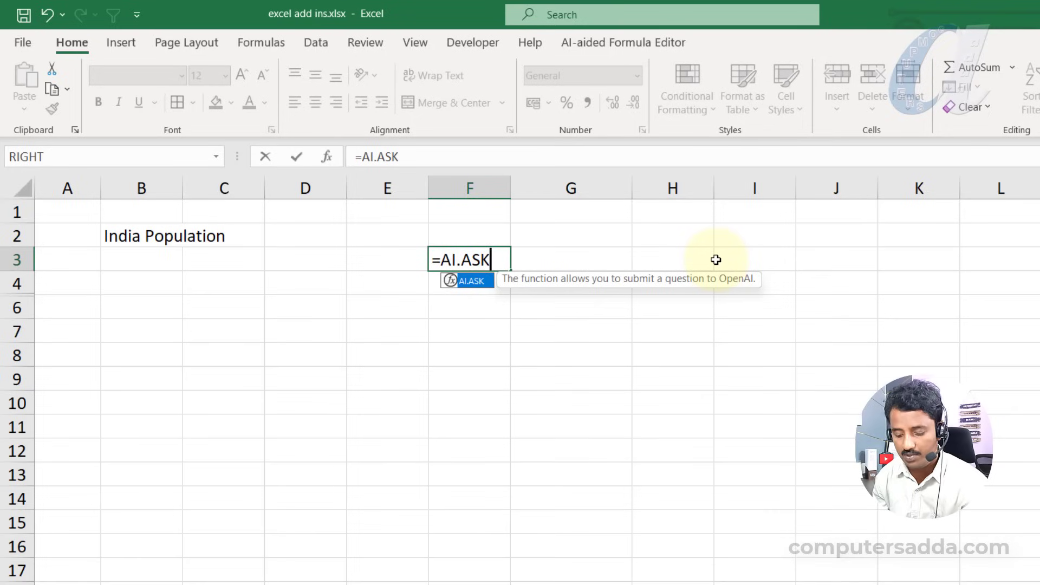
text(()
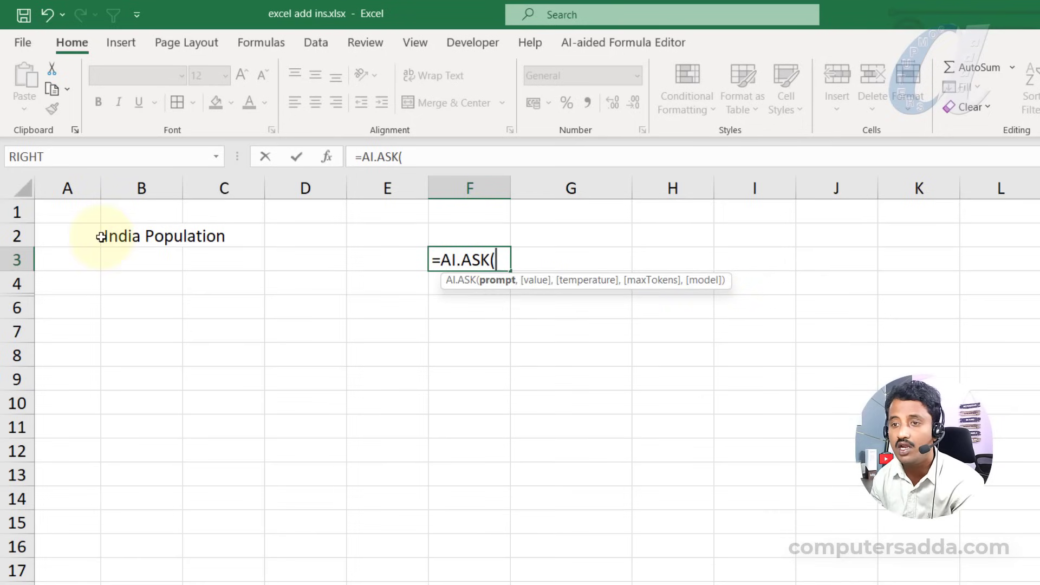
click(138, 238)
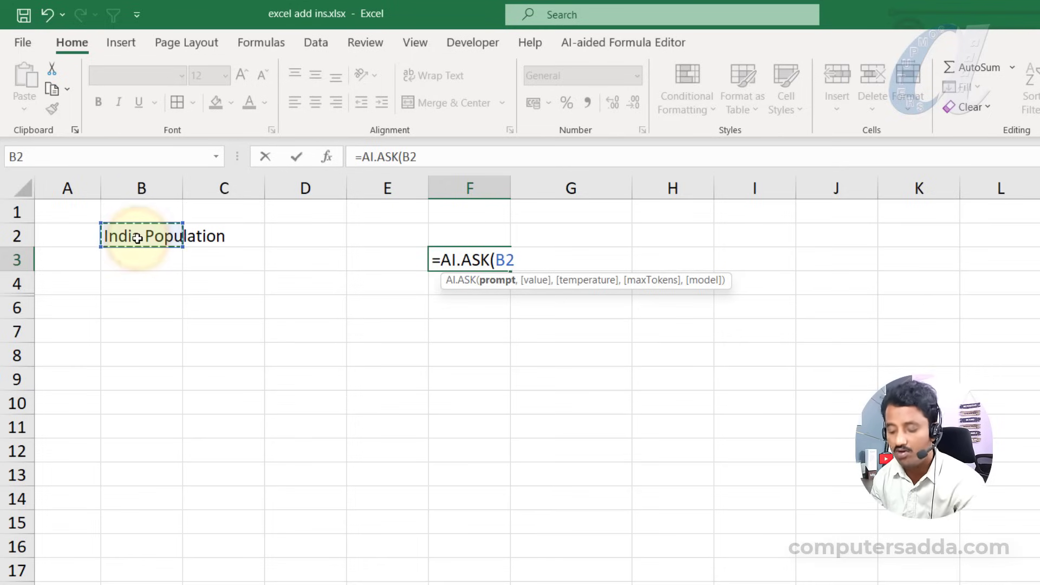
key(Return)
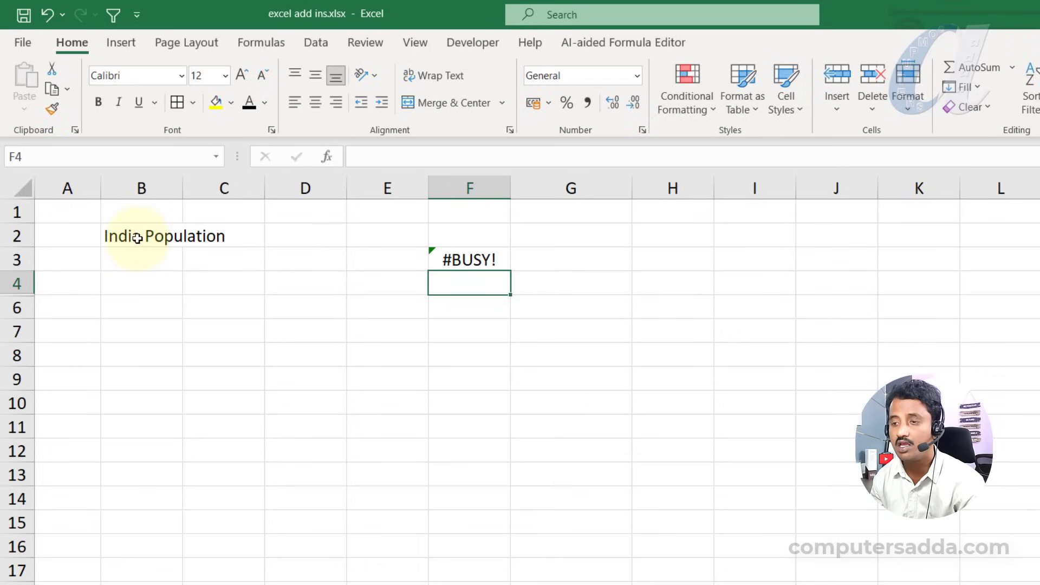
Step: Wrap and middle-align the answer in F3, and widen column F so the text fits in a compact block
click(457, 260)
scroll(457, 260, right, 1)
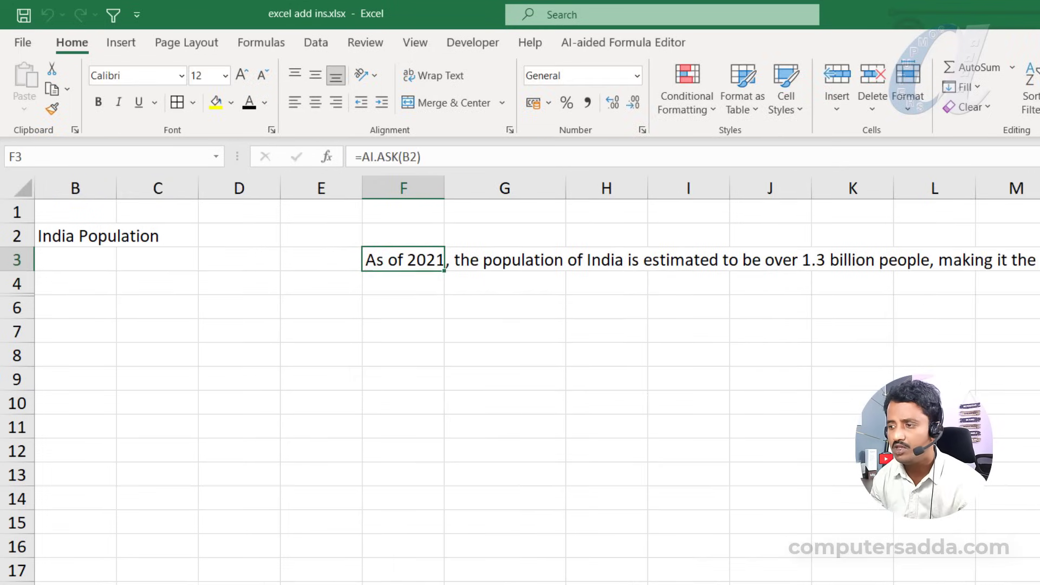
scroll(433, 274, left, 1)
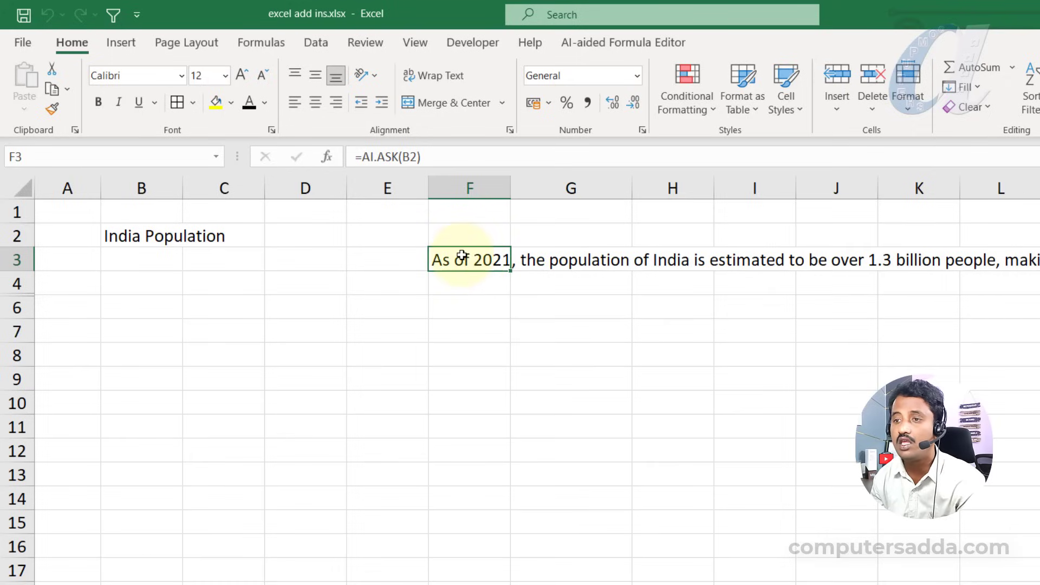
click(441, 76)
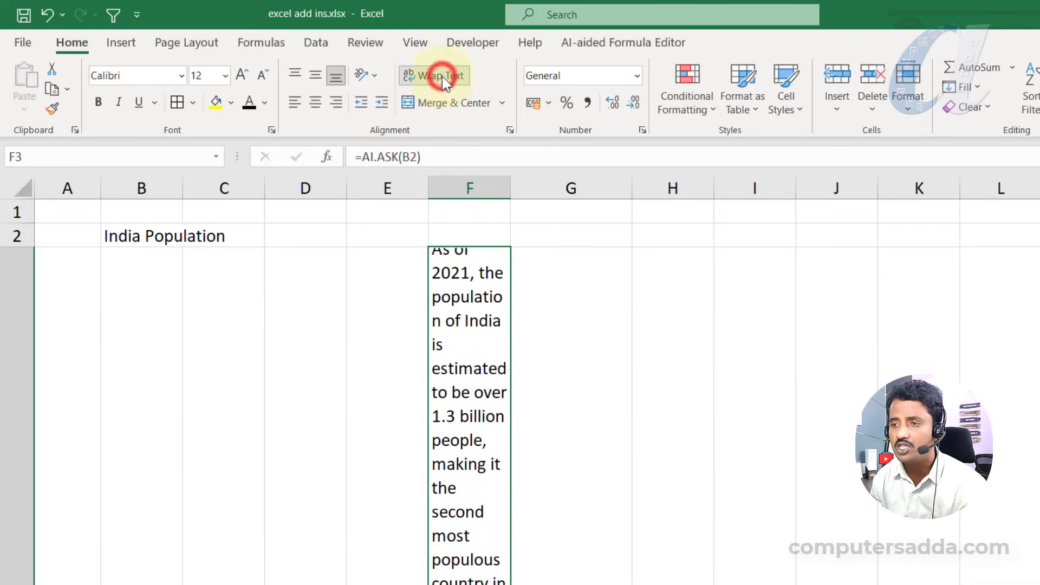
drag(520, 180, 736, 192)
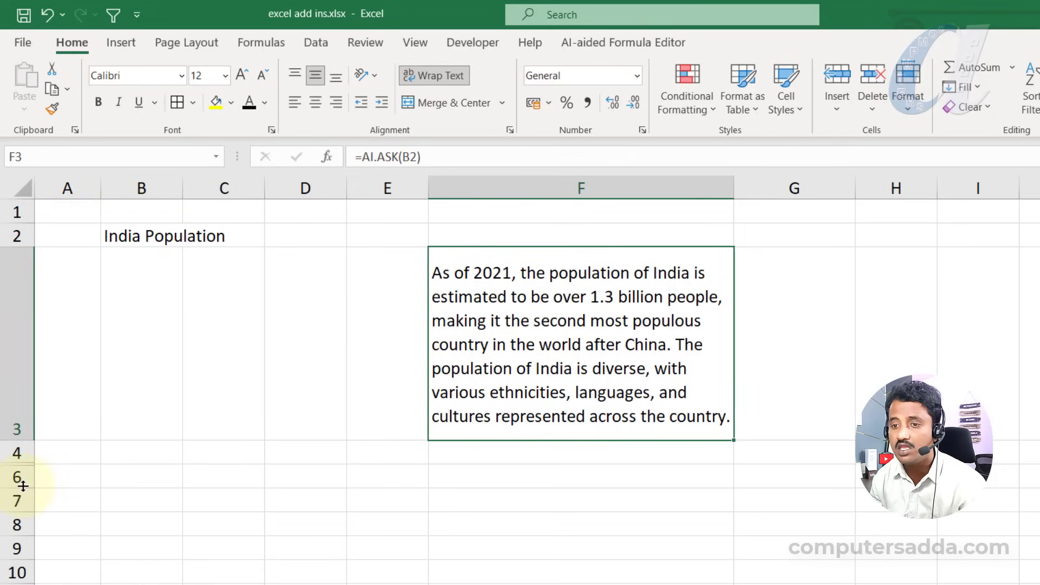
Step: Unhide row 5 and enter =AI.ASK(B5) in G6 to query the Top 10 Richest Persons prompt
drag(19, 469, 38, 528)
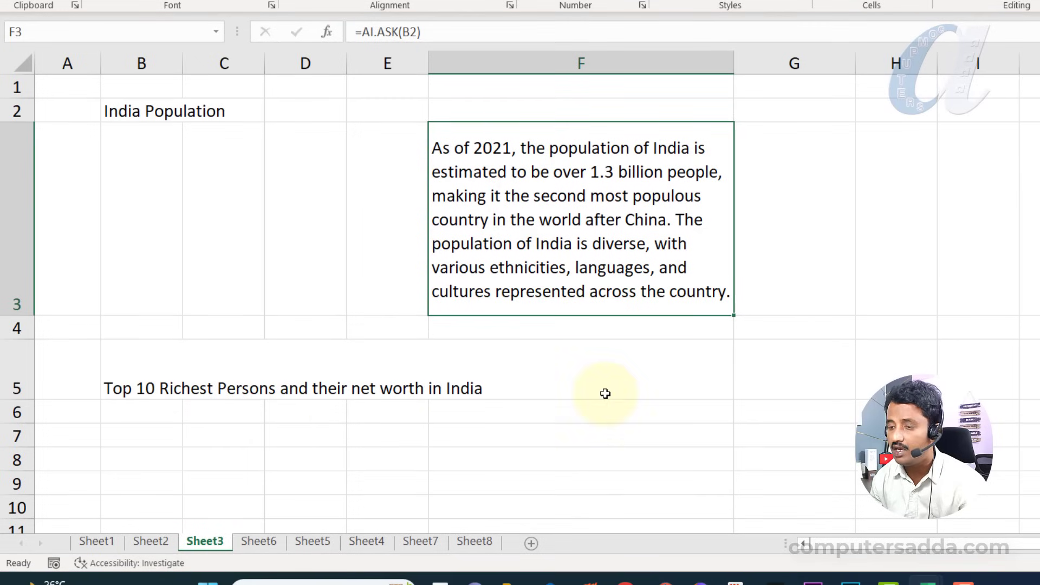
click(782, 410)
text(=AI.ASK)
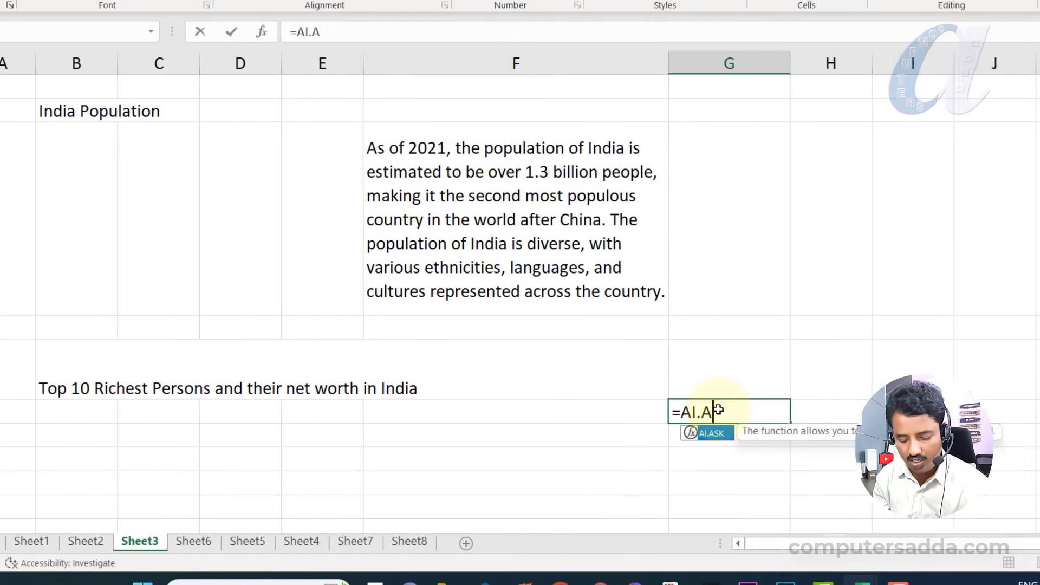
text(()
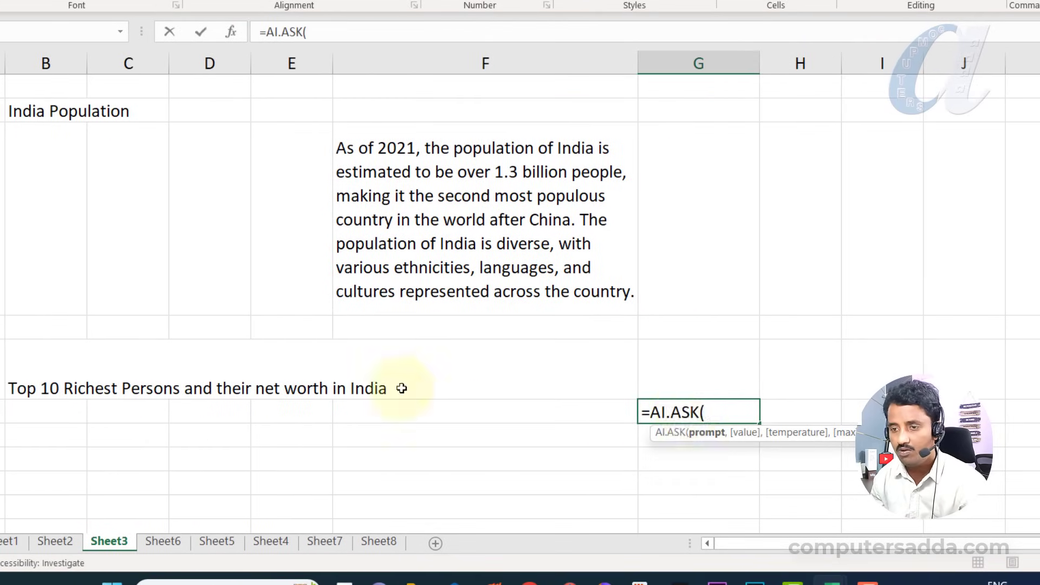
click(37, 379)
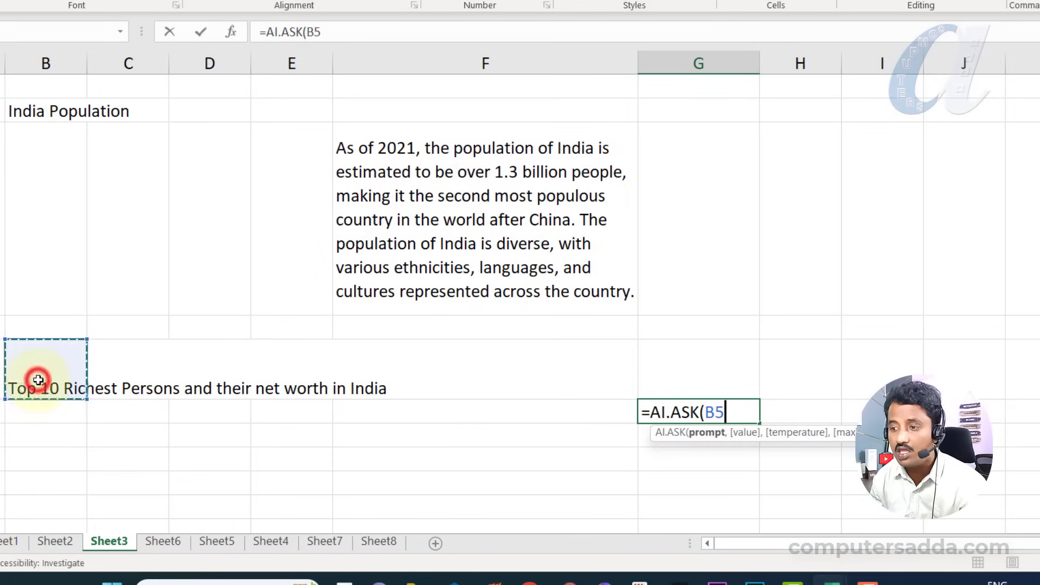
key(Return)
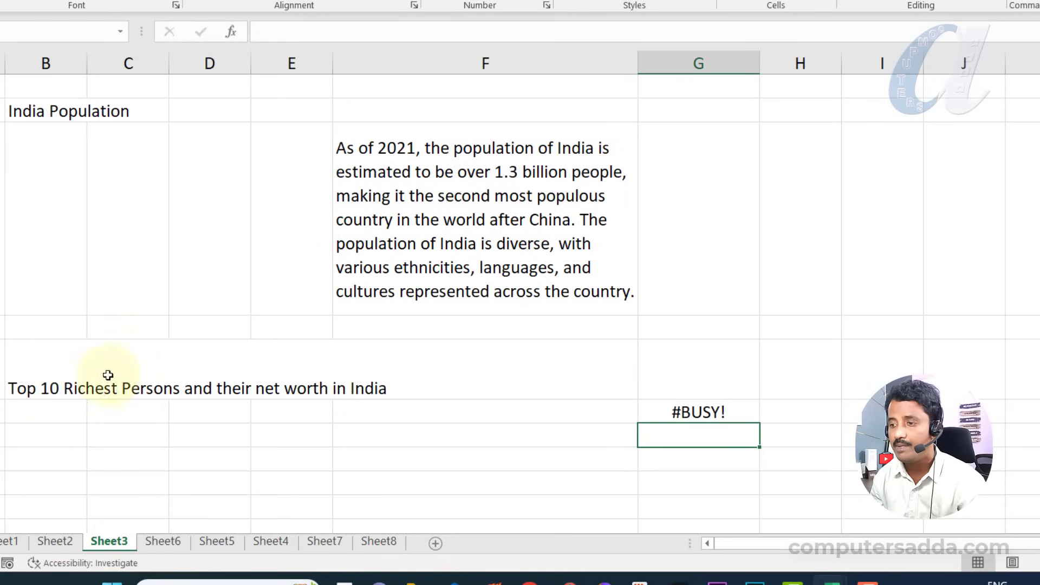
Step: Adjust the formatting of the answer in G6 and fit column G's width to it
click(705, 413)
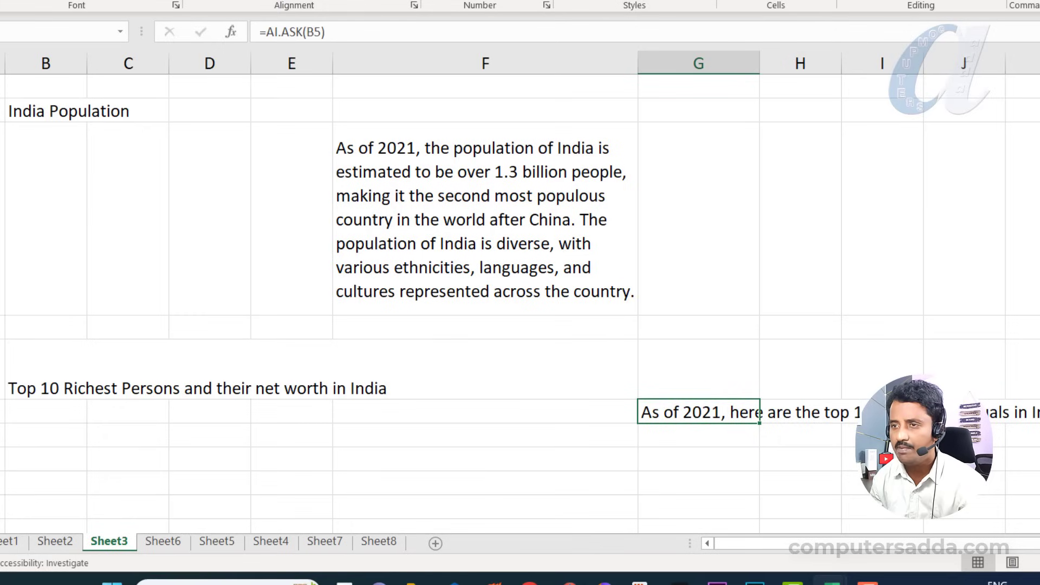
click(388, 1)
double_click(770, 75)
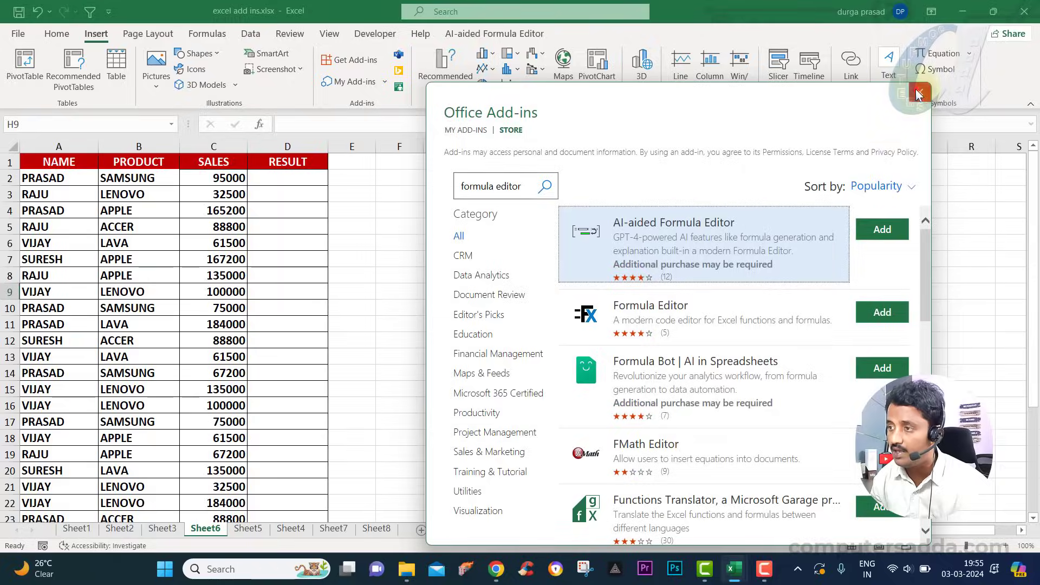
Step: Close the add-ins store and open the AI Generator of the AI-aided Formula Editor
click(919, 95)
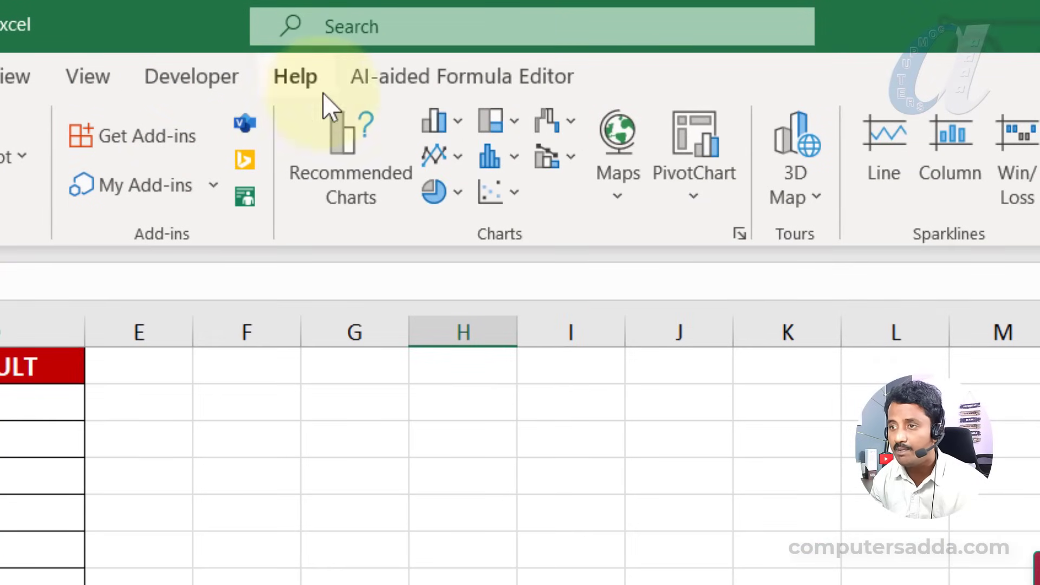
click(515, 79)
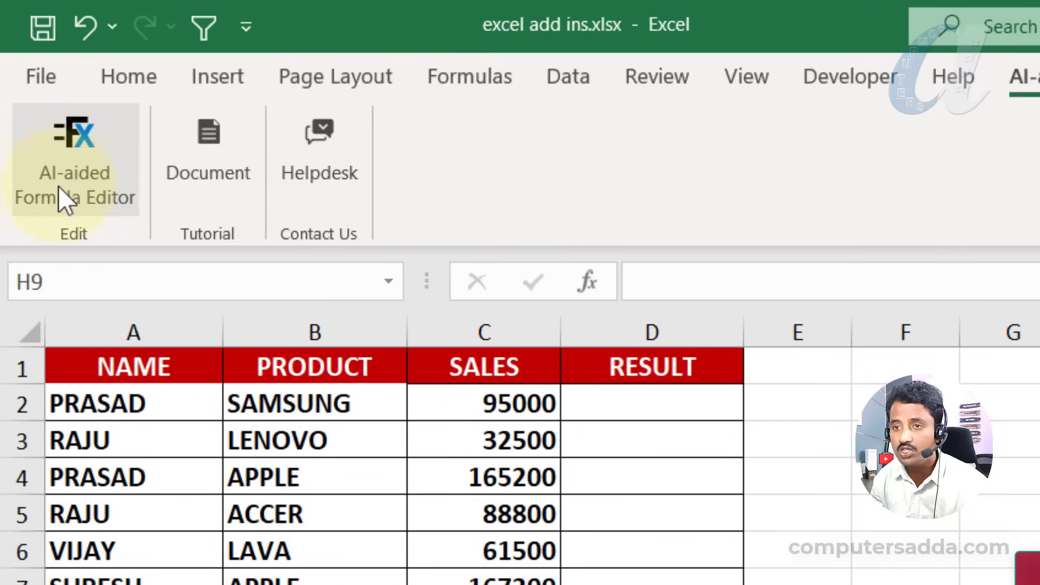
click(64, 160)
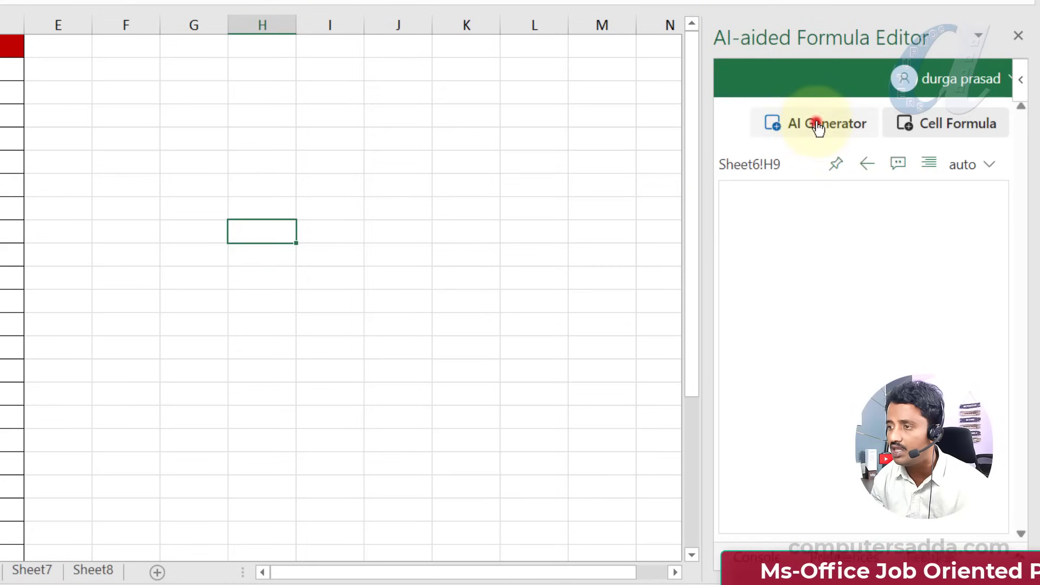
click(818, 125)
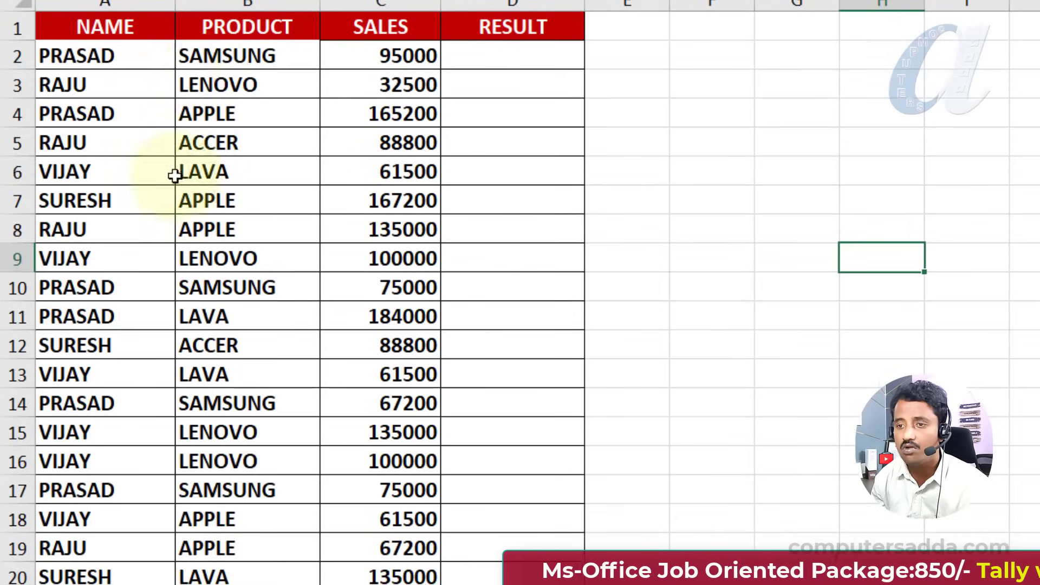
Step: Describe the formula to generate as "for me range c2 above 100000 is Good or Avg"
text(Sum of A1 to B200)
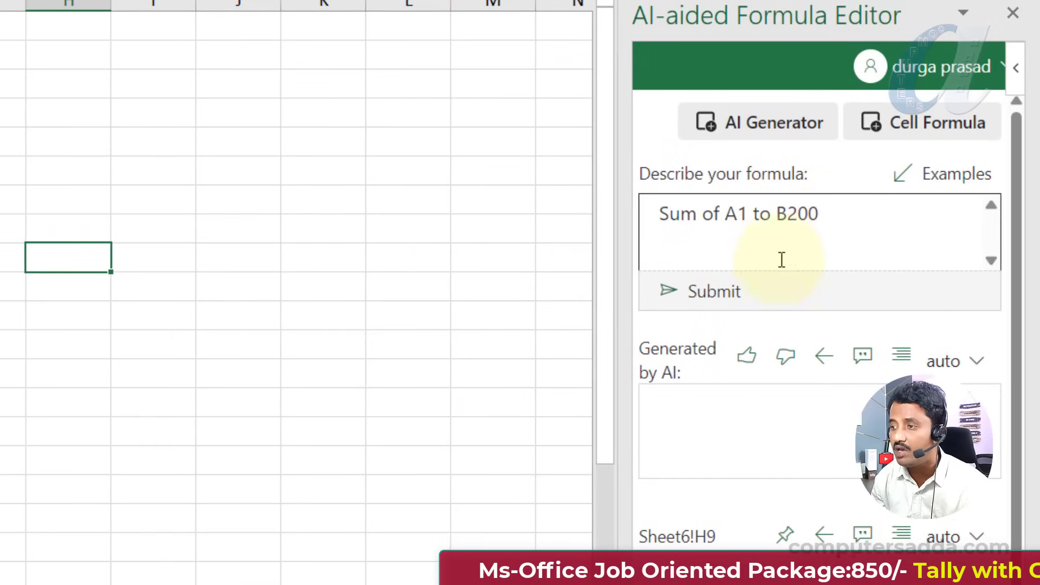
click(834, 216)
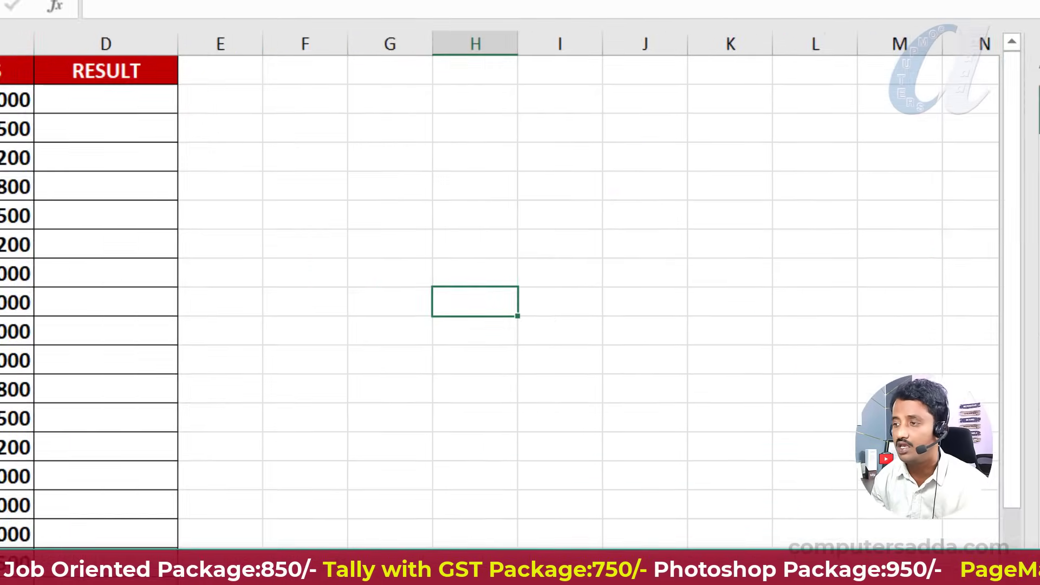
text(for)
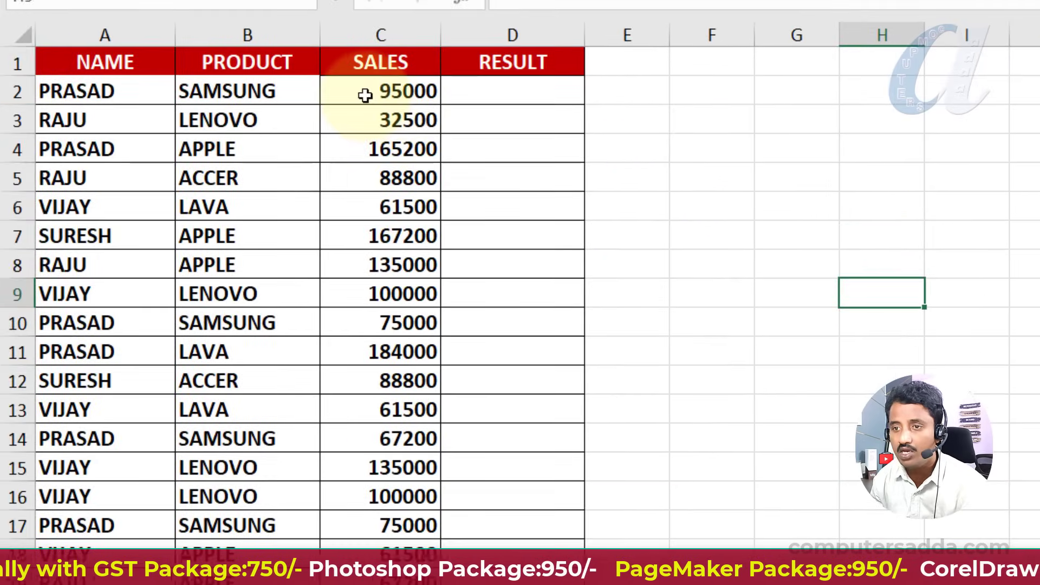
text( me range c)
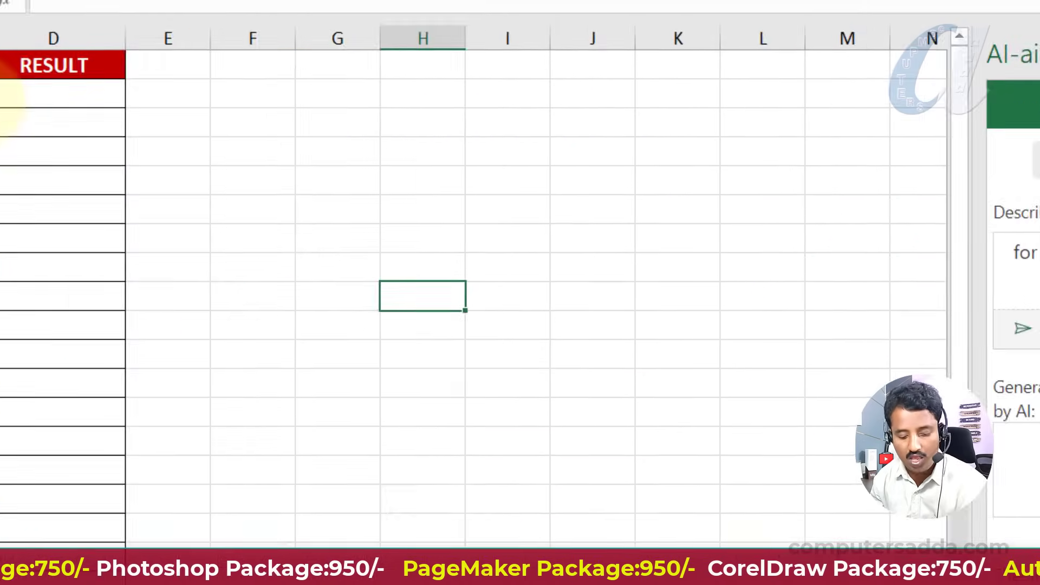
text(2)
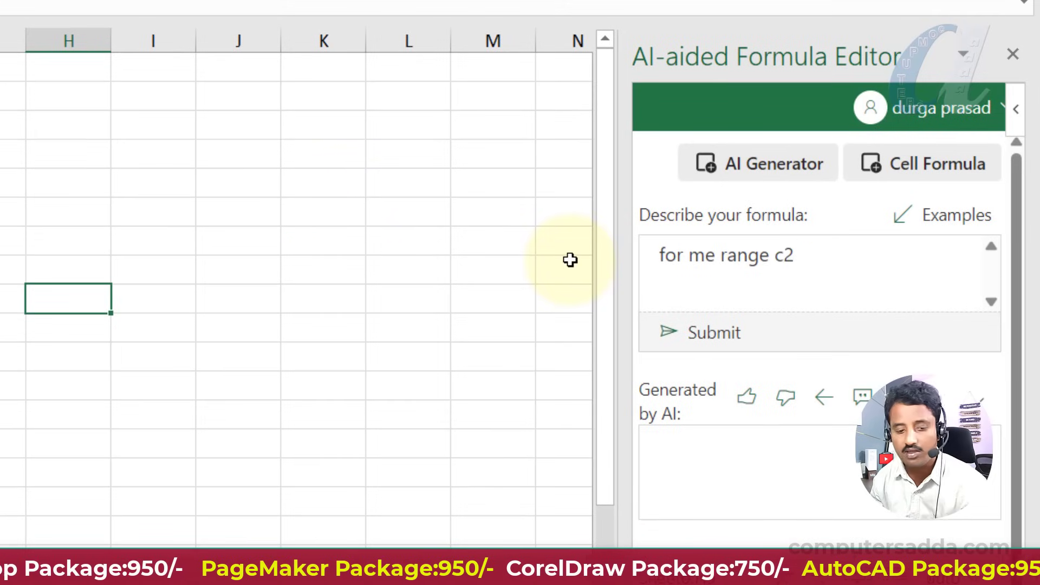
text( above 100000 is Good or Avg)
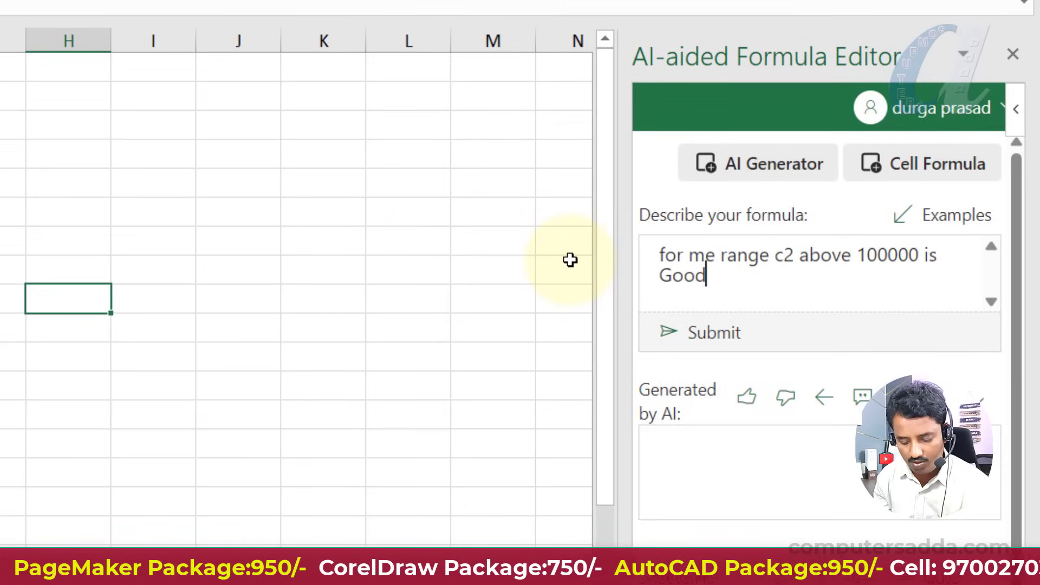
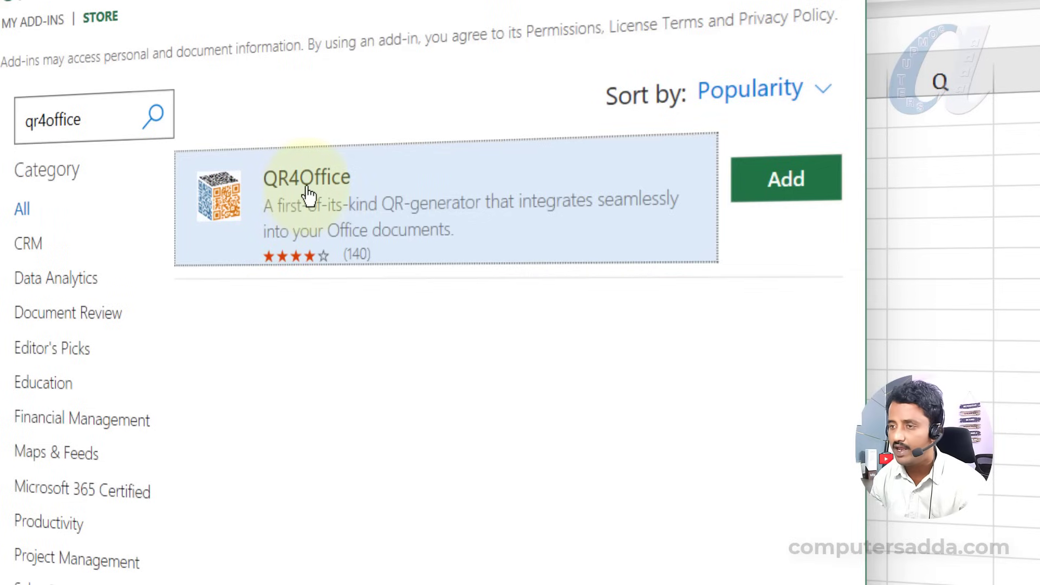
click(788, 198)
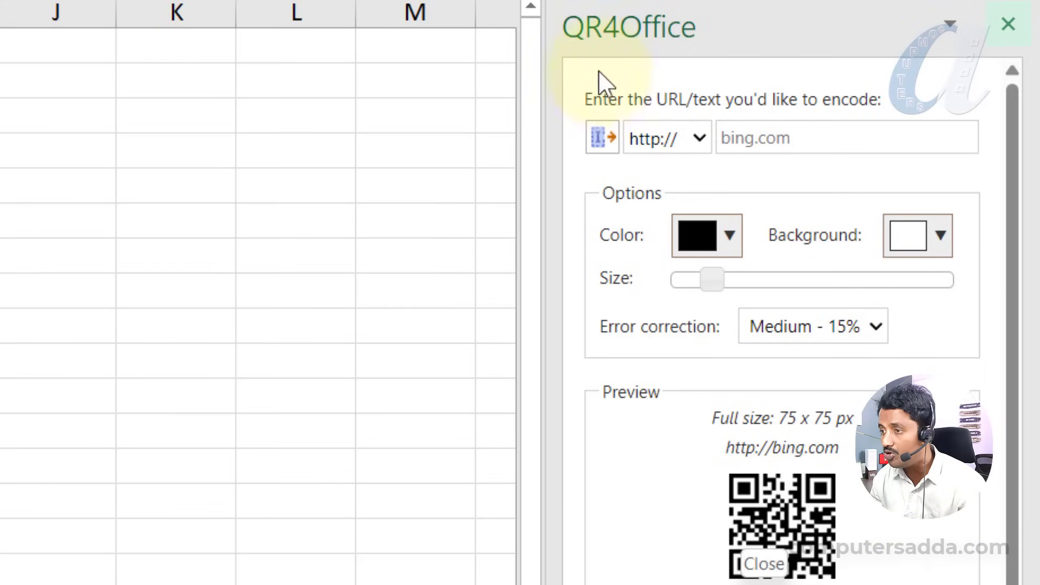
click(787, 135)
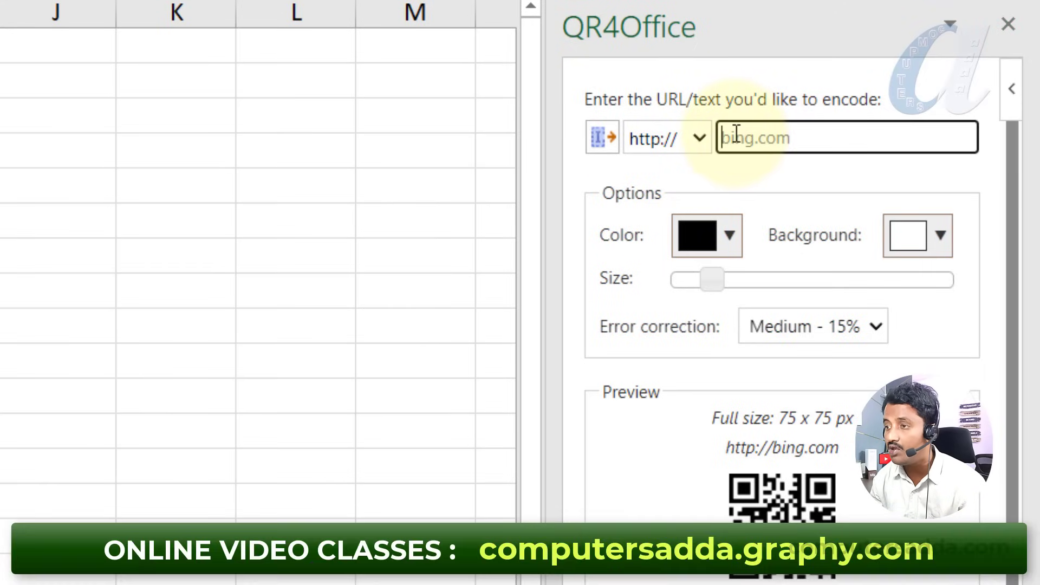
click(700, 138)
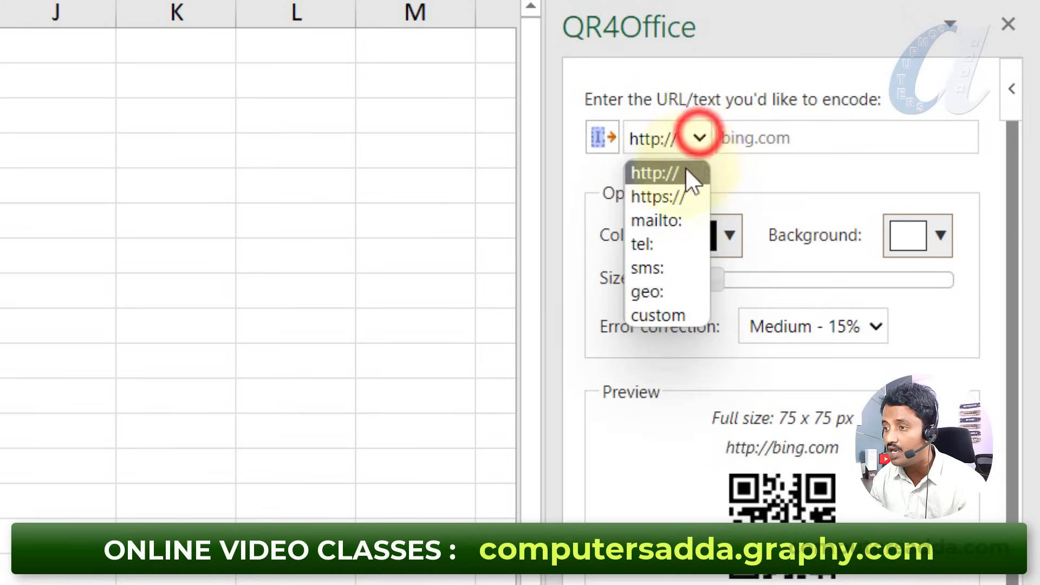
click(665, 196)
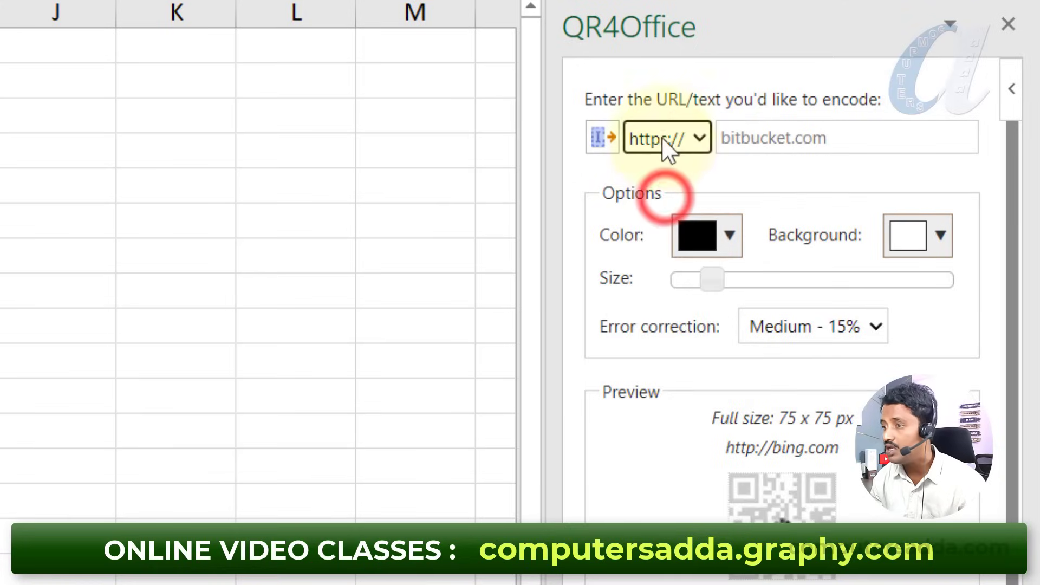
click(791, 136)
text(co)
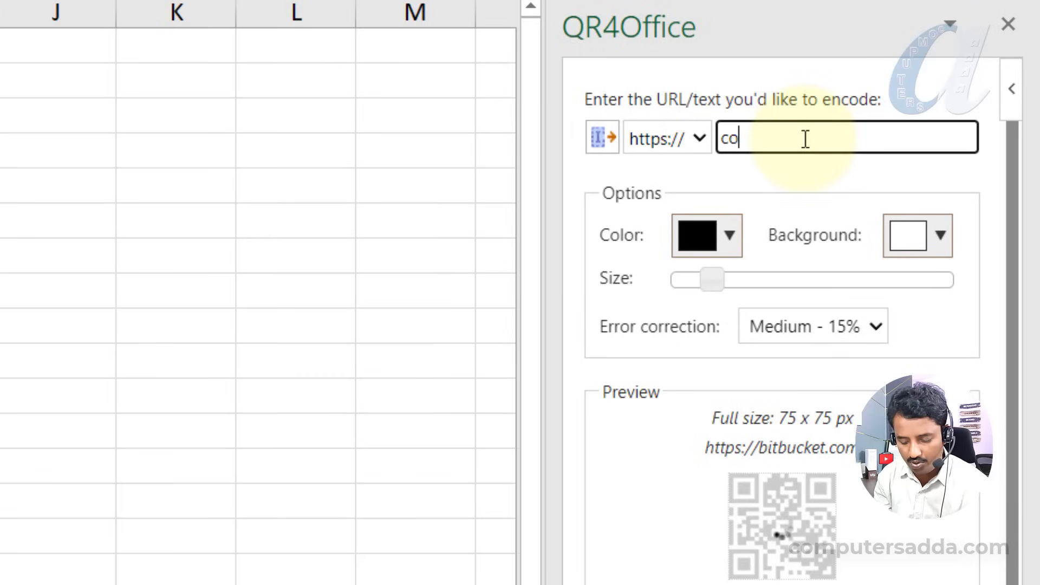
text(mputersadda.com)
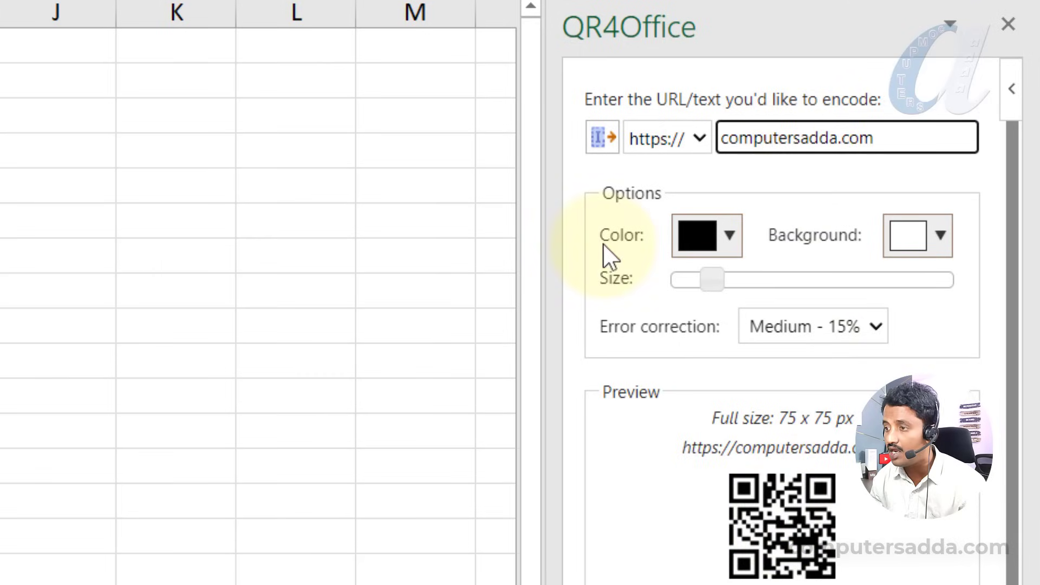
Step: Try red, rgb(204, 0, 0), as the QR code color and set it back to black
click(731, 240)
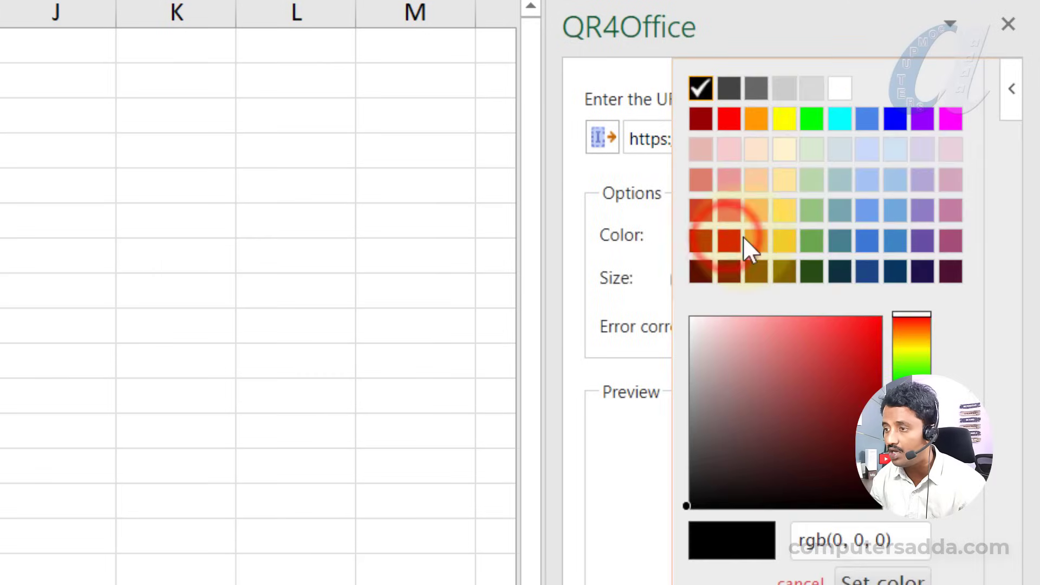
click(738, 239)
click(726, 238)
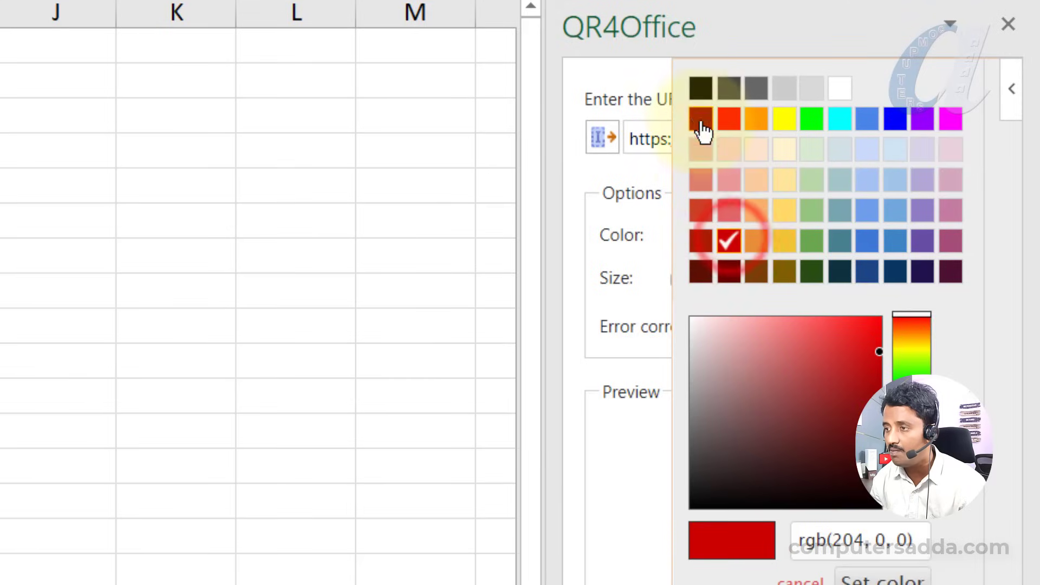
click(701, 89)
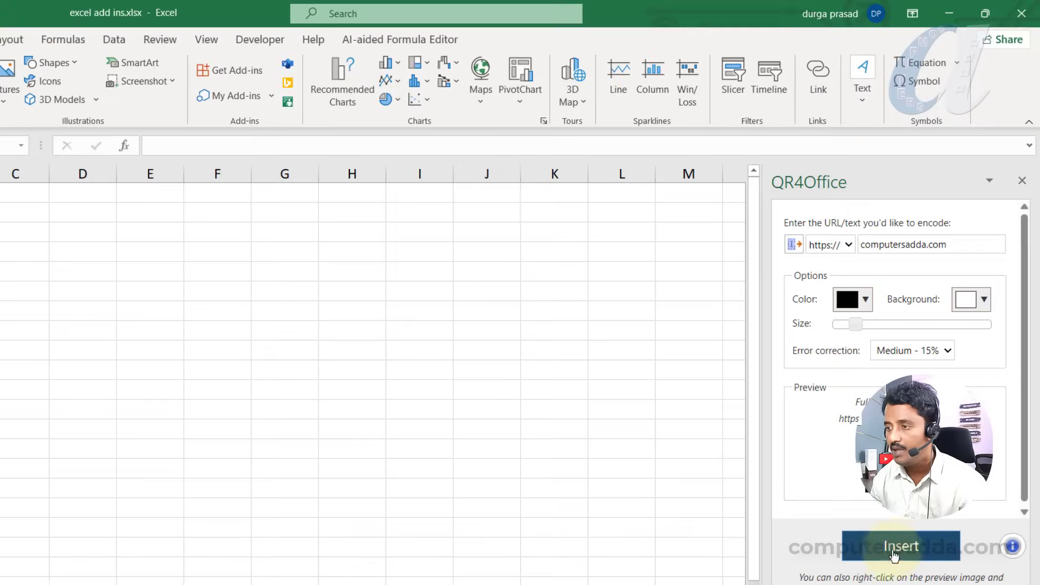
Step: Insert the QR code into the sheet and place it enlarged with its upper corner at B2
click(900, 546)
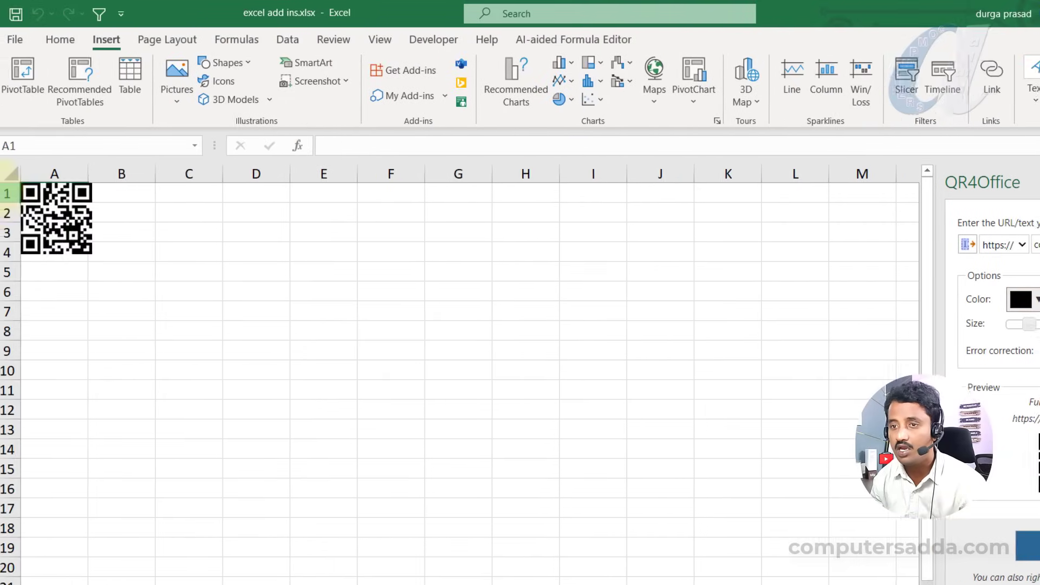
drag(67, 213, 140, 242)
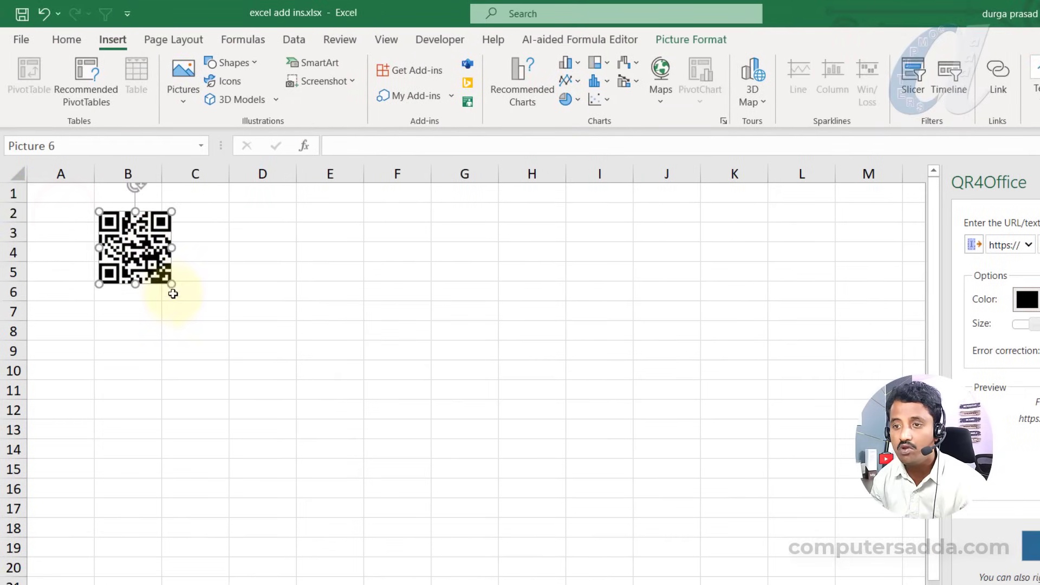
drag(172, 284, 359, 430)
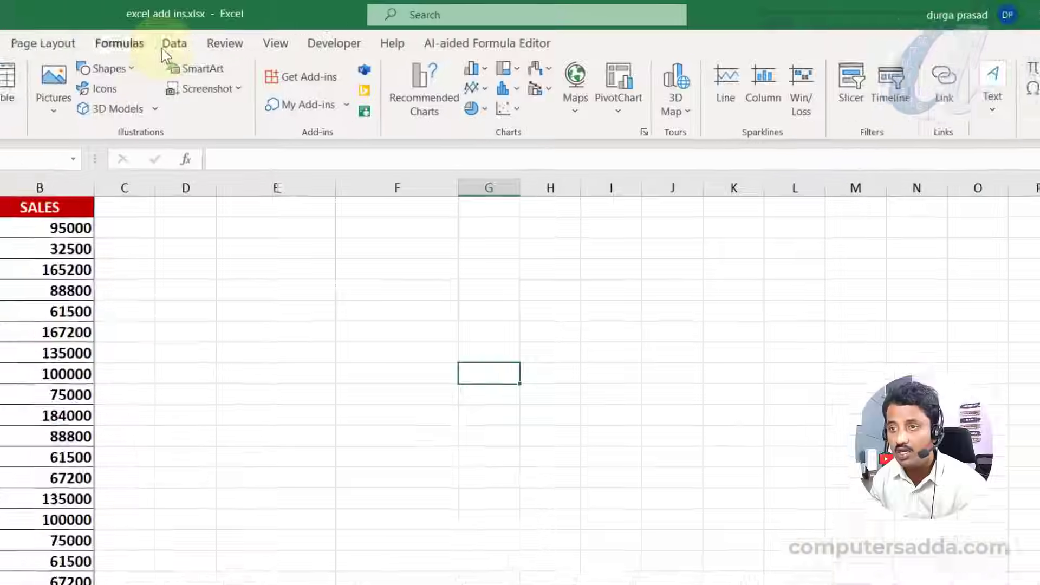
click(168, 44)
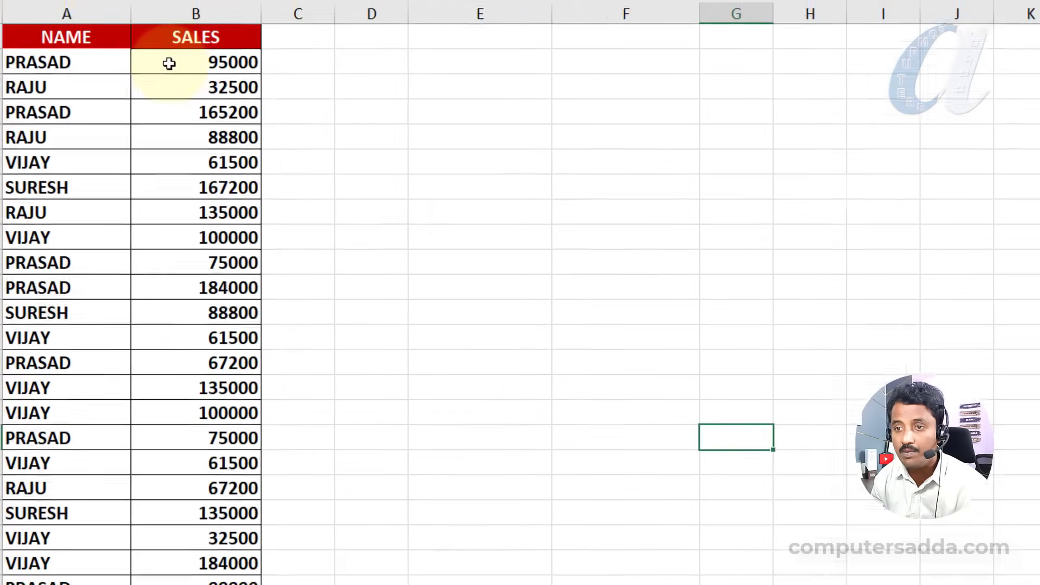
drag(195, 56, 201, 547)
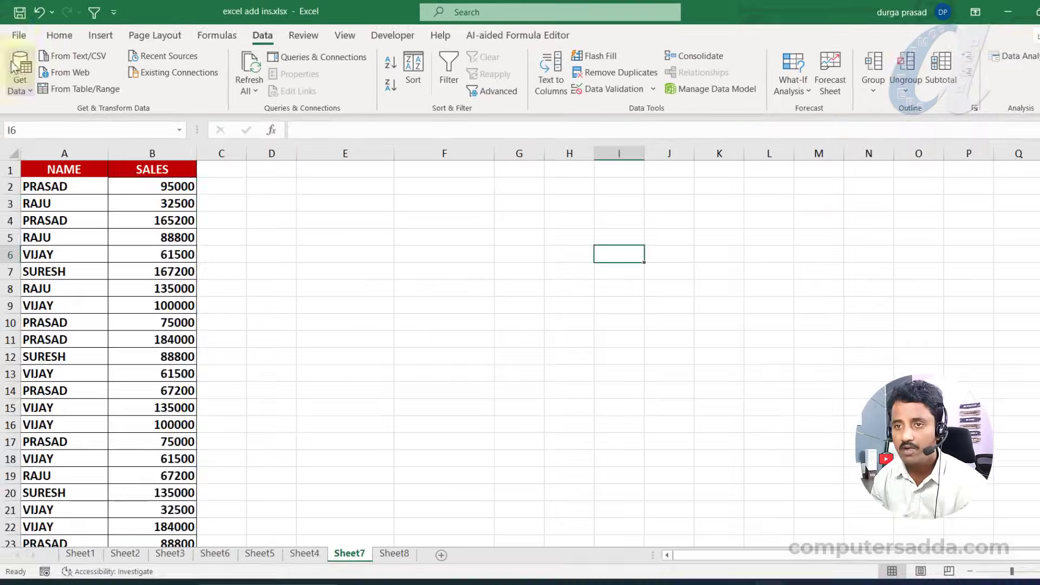
Step: Enable the Analysis ToolPak in the Excel Add-ins list of the program options
click(17, 33)
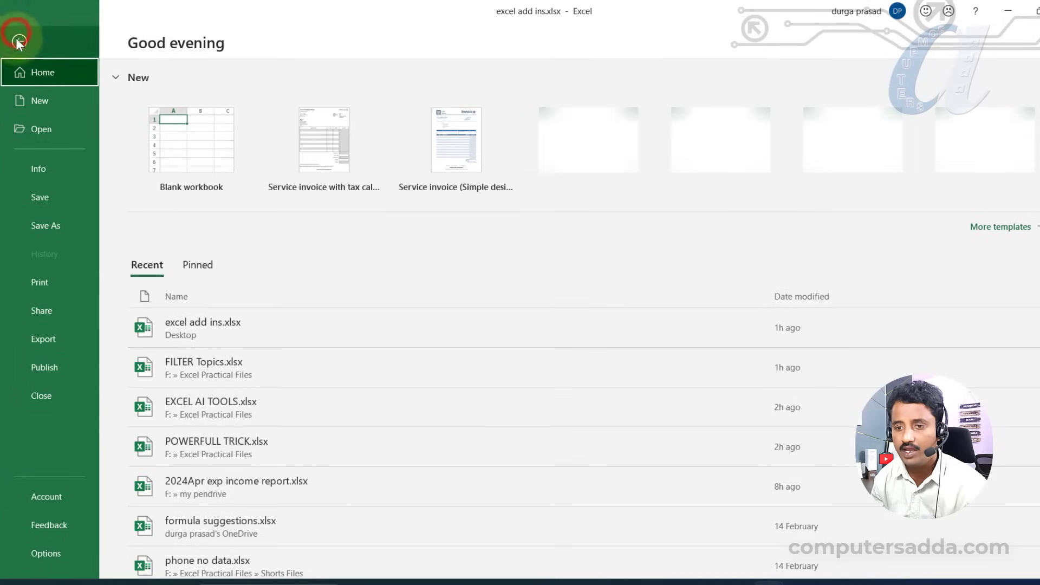
click(50, 558)
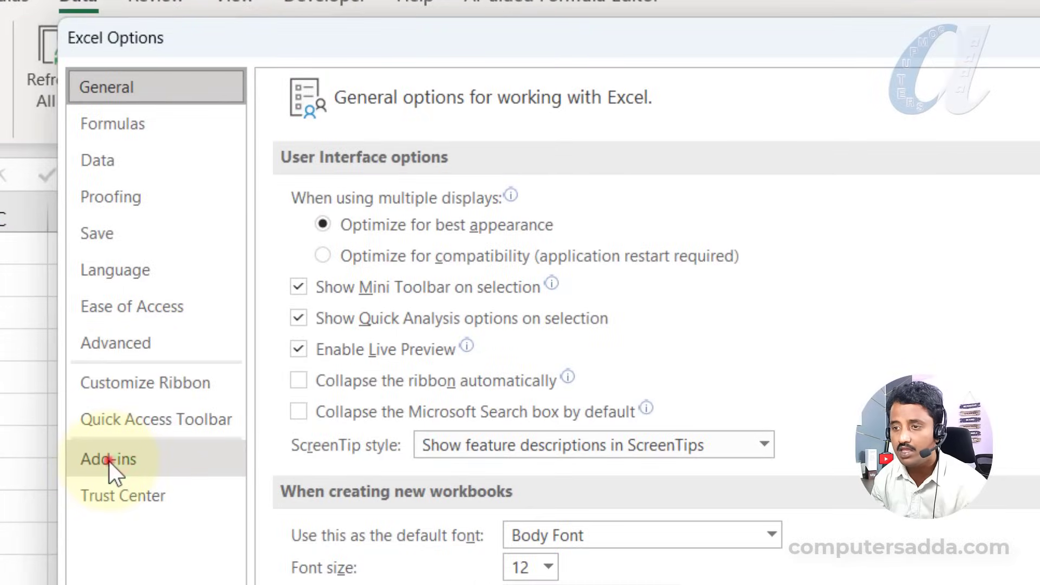
click(109, 461)
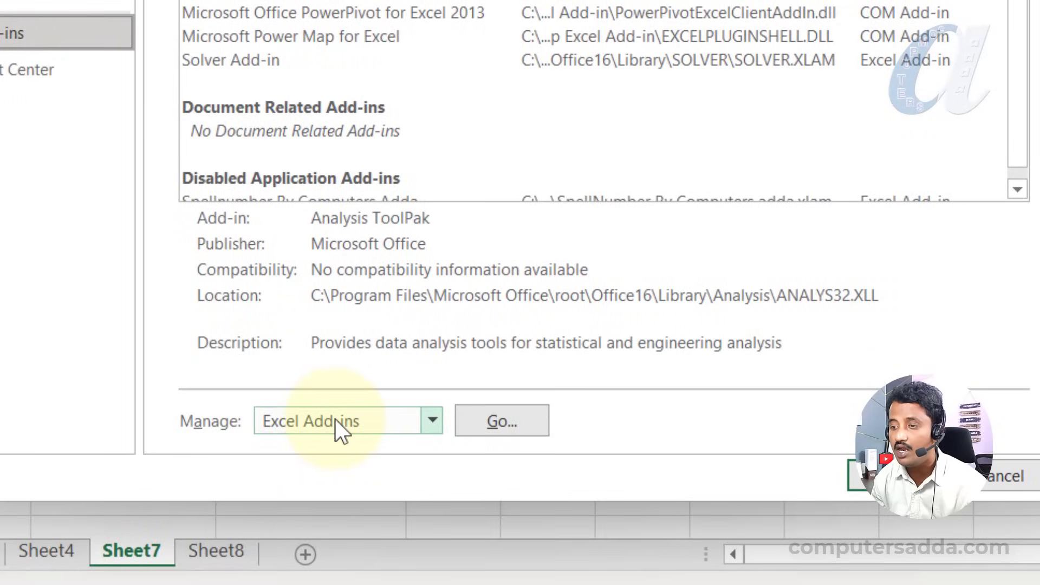
click(510, 421)
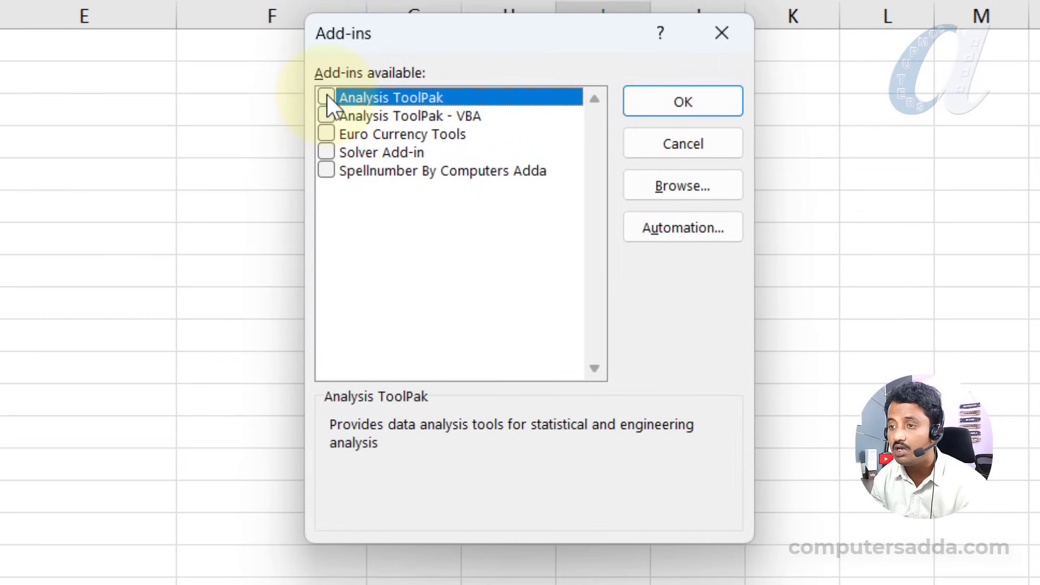
click(327, 95)
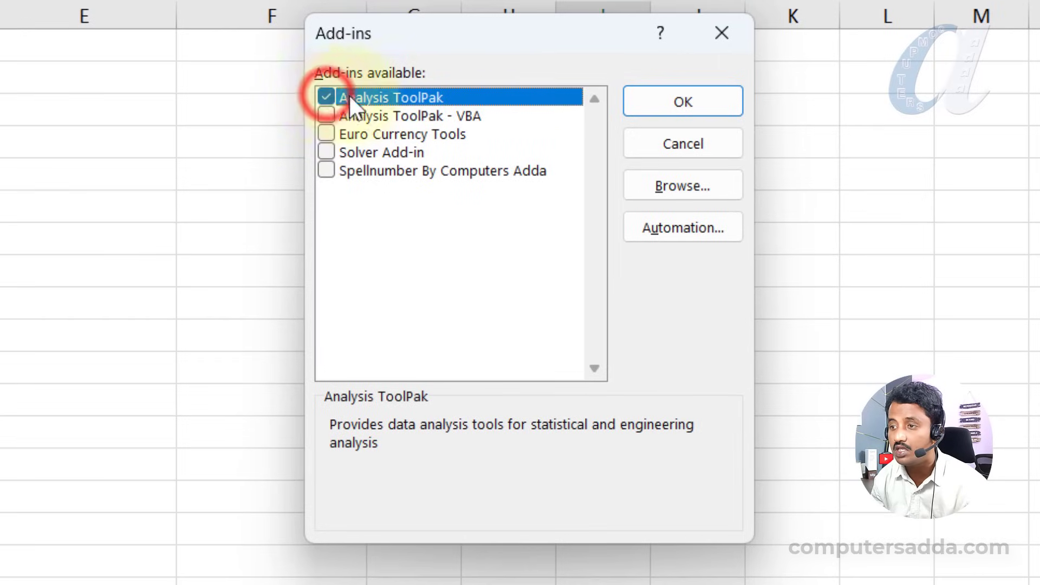
click(684, 103)
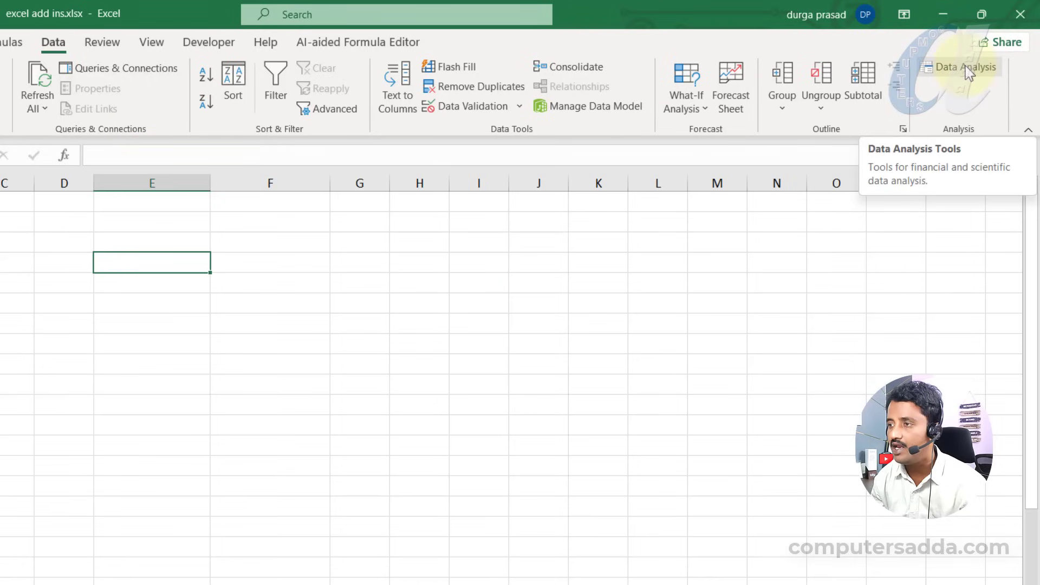
Step: Start a Descriptive Statistics data analysis and set its input range to the sales values in B2:B31
click(968, 70)
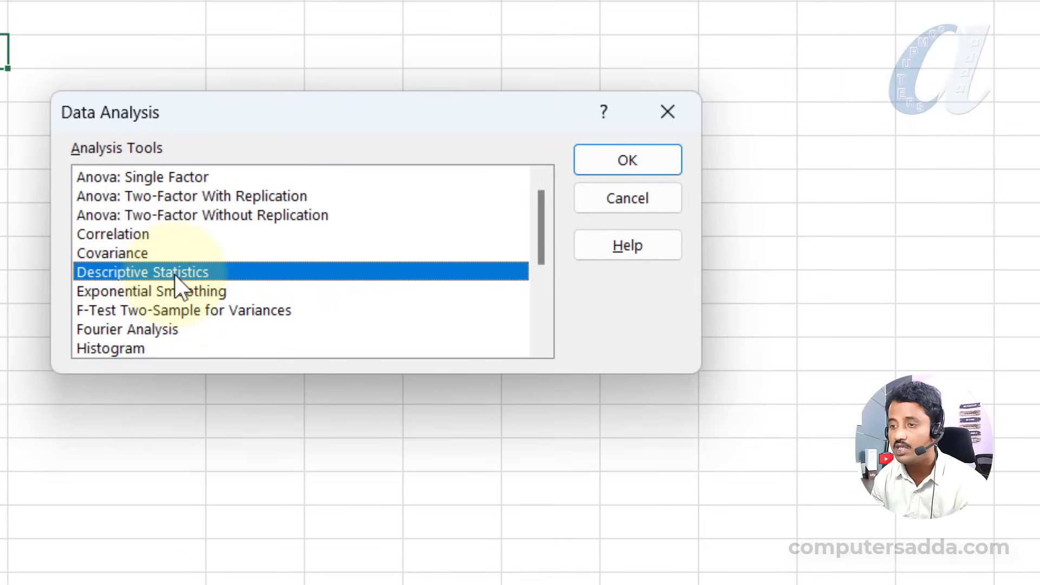
click(626, 160)
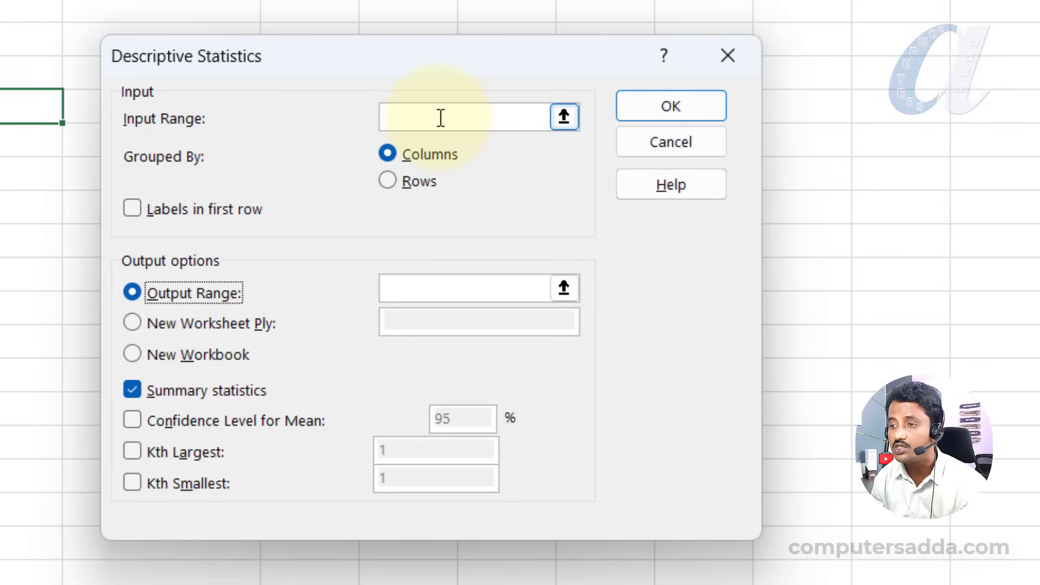
click(563, 117)
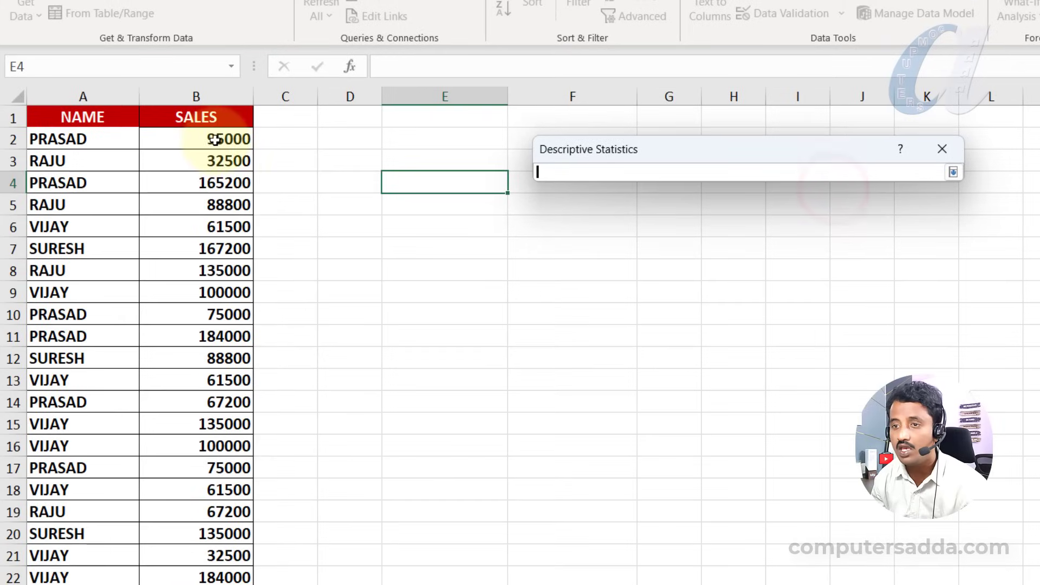
drag(211, 140, 246, 583)
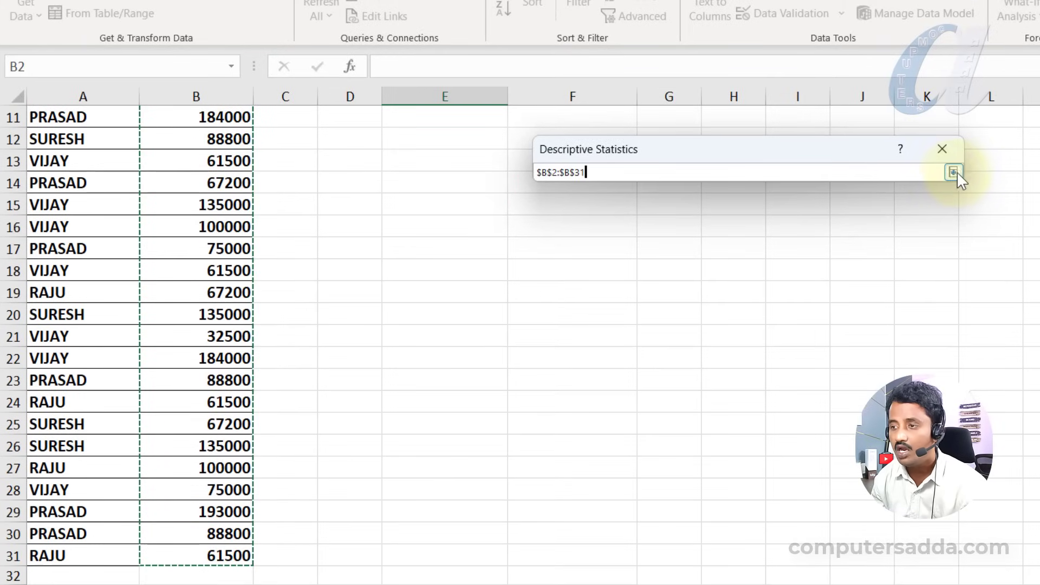
click(952, 172)
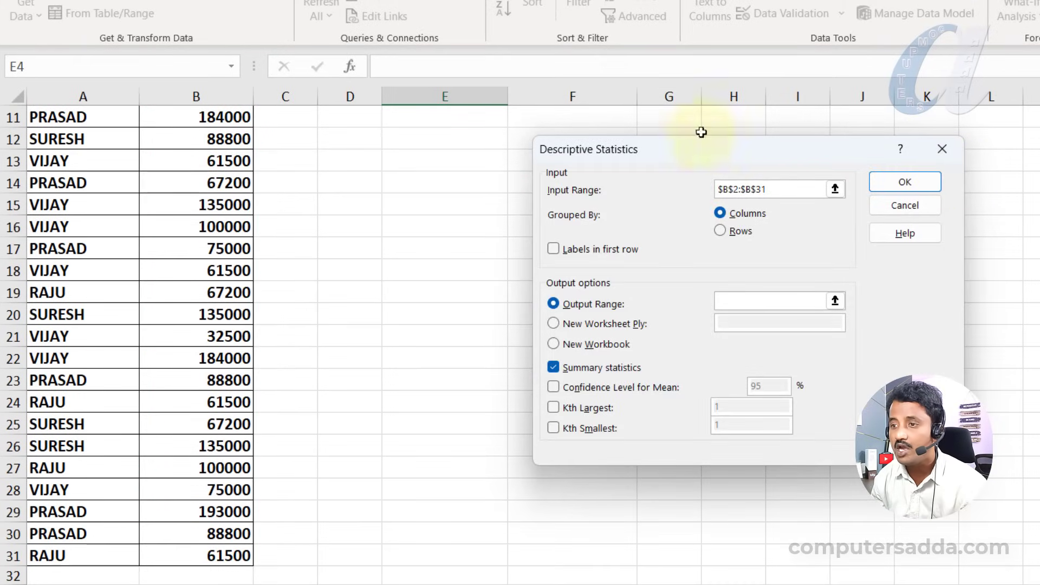
Step: Set the output range to E12 and generate the summary statistics for the sales values
drag(666, 151, 902, 166)
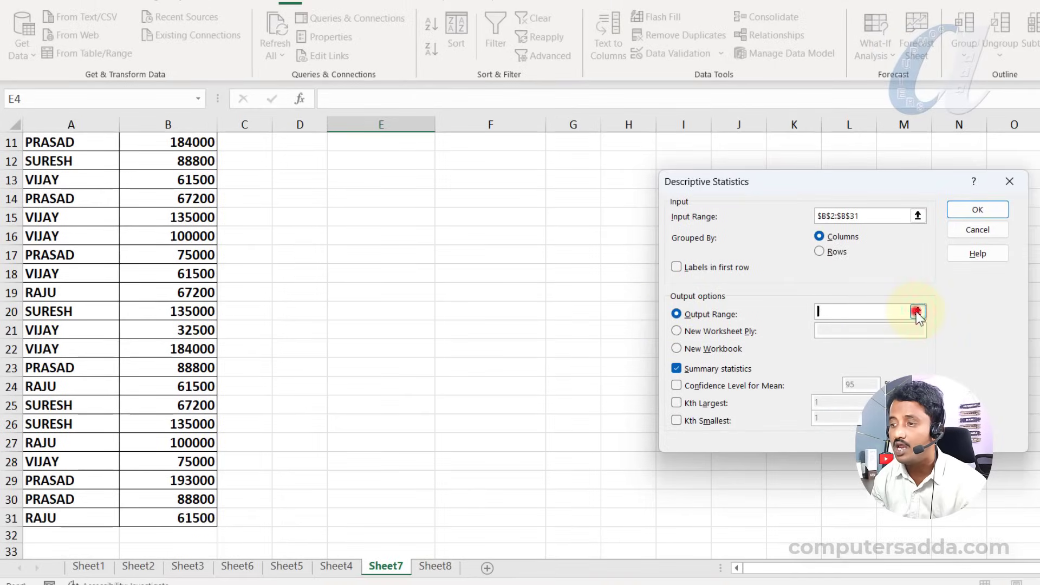
click(916, 311)
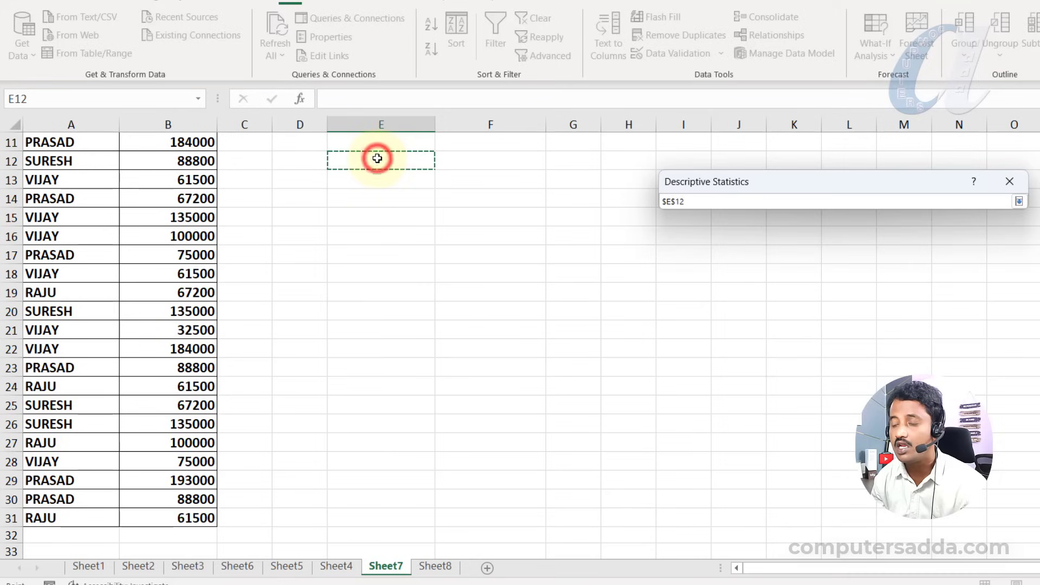
click(1019, 201)
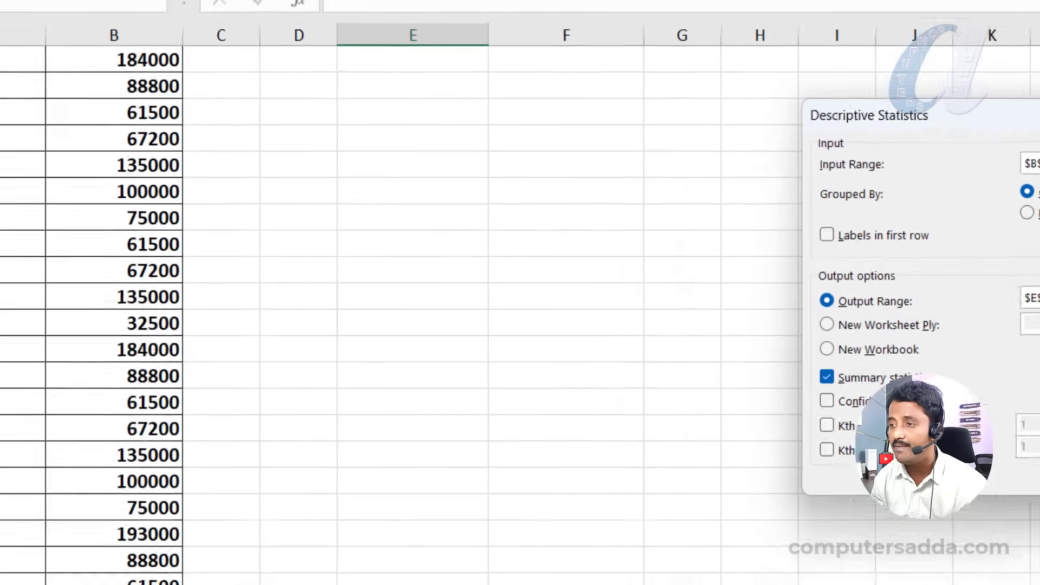
click(1039, 157)
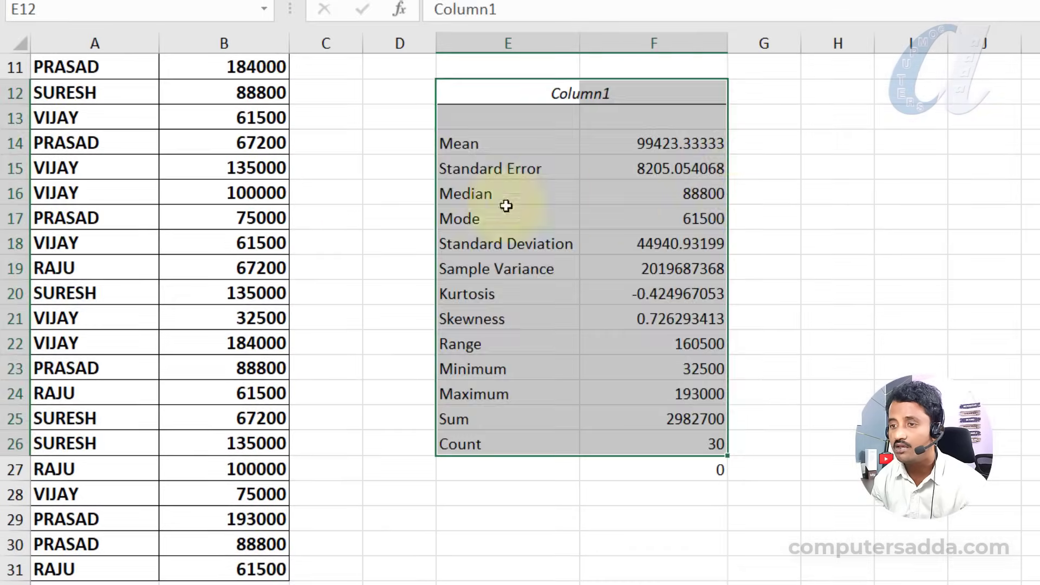
Step: Compare the summary statistics with the sales data, examining the sum, maximum, minimum, count and mode
click(837, 218)
scroll(496, 130, up, 4)
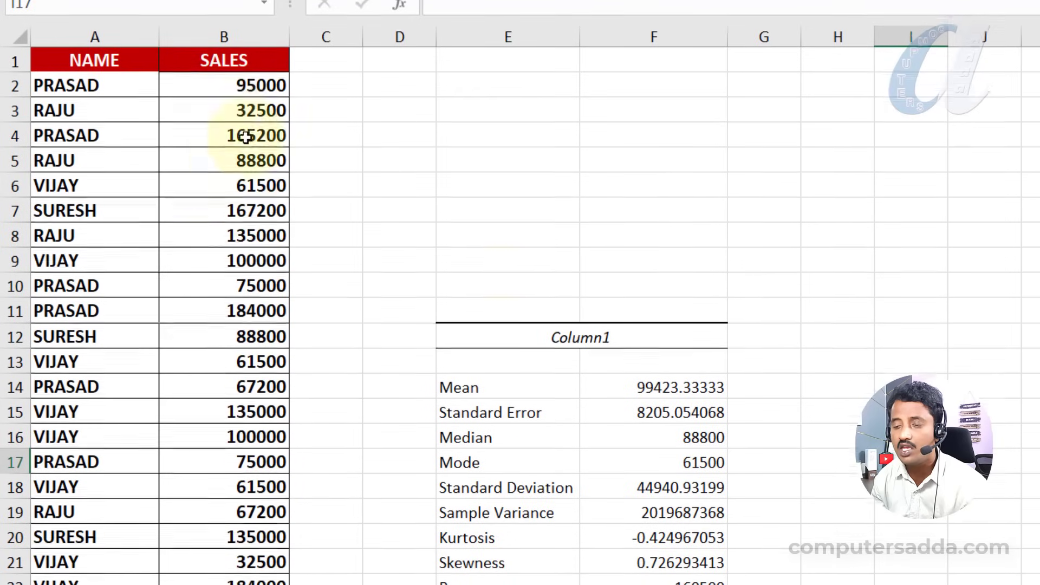
scroll(462, 219, down, 2)
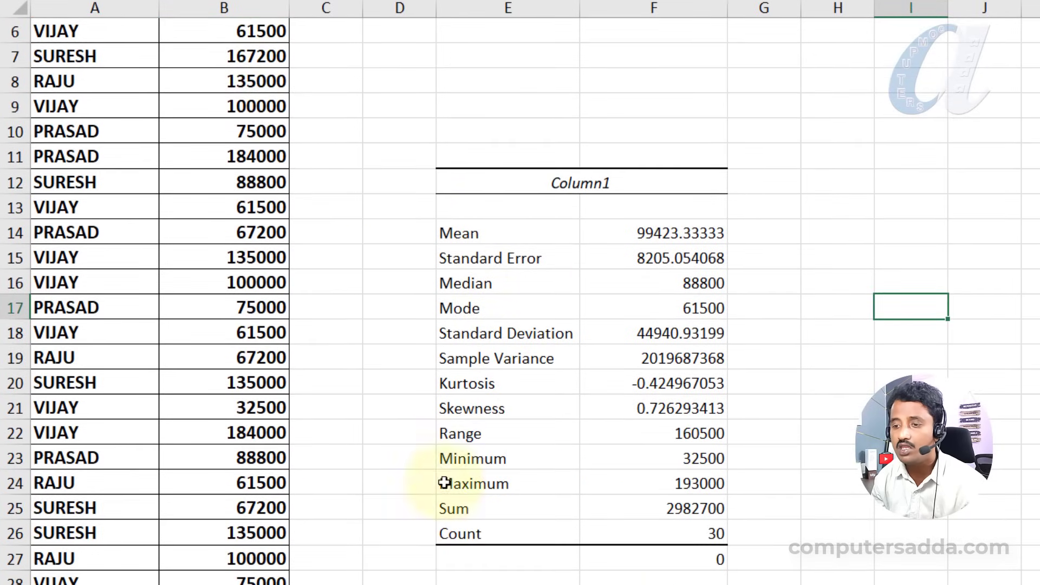
click(657, 513)
click(655, 482)
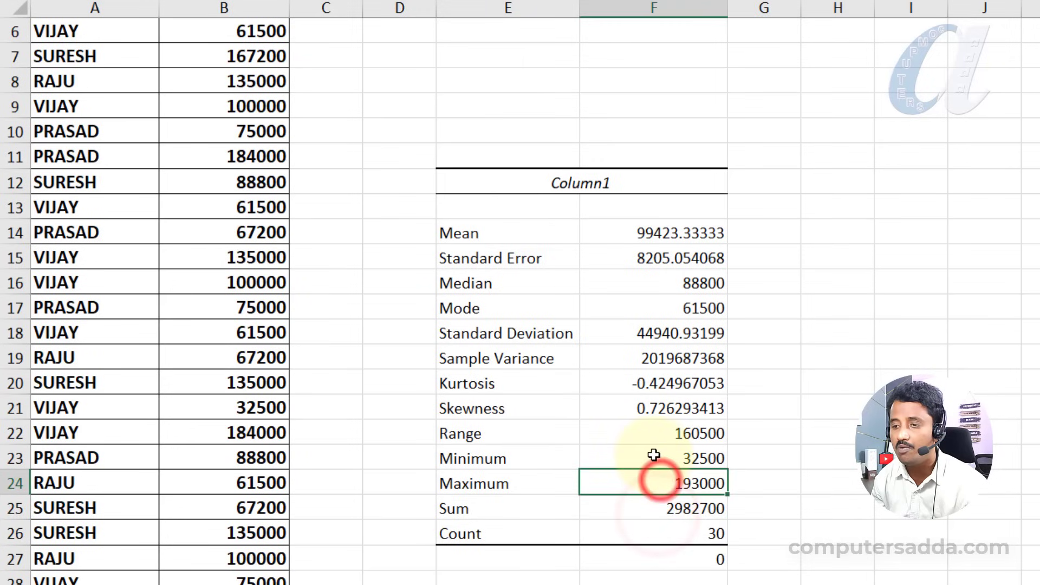
click(654, 456)
click(657, 536)
click(623, 308)
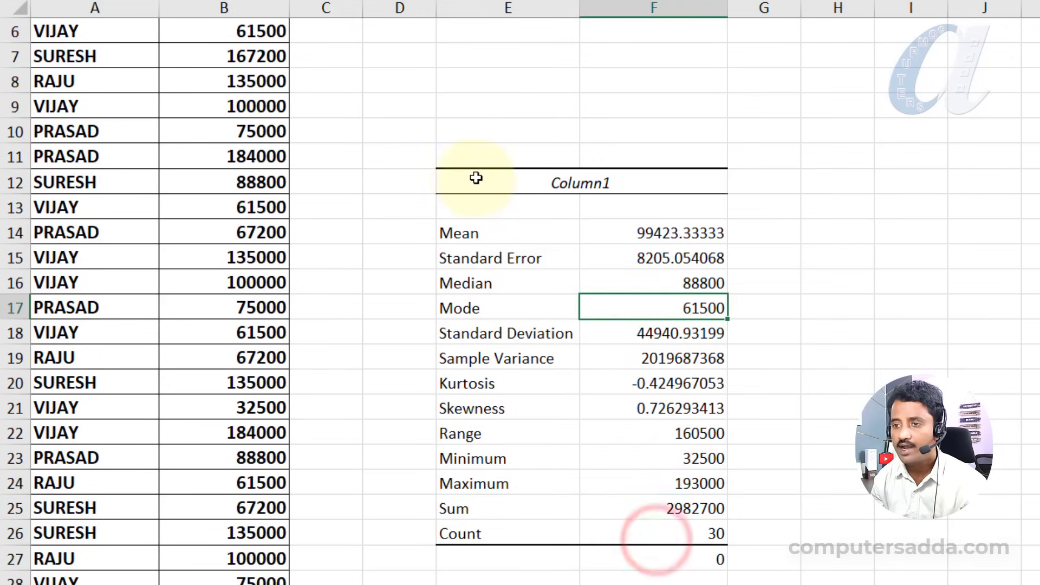
drag(473, 183, 542, 285)
drag(588, 344, 666, 555)
click(910, 482)
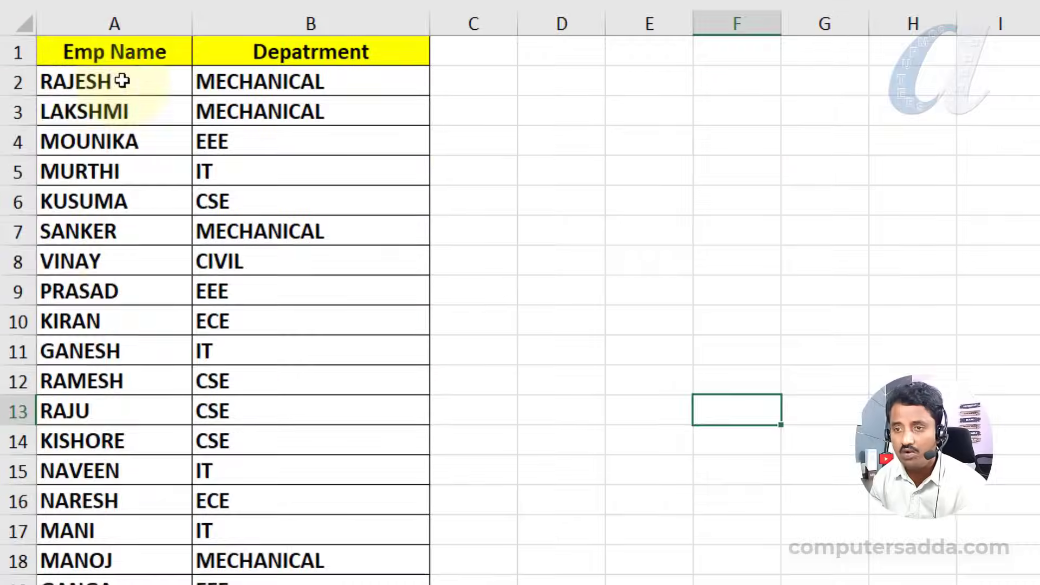
click(121, 81)
key(ctrl+shift+Down)
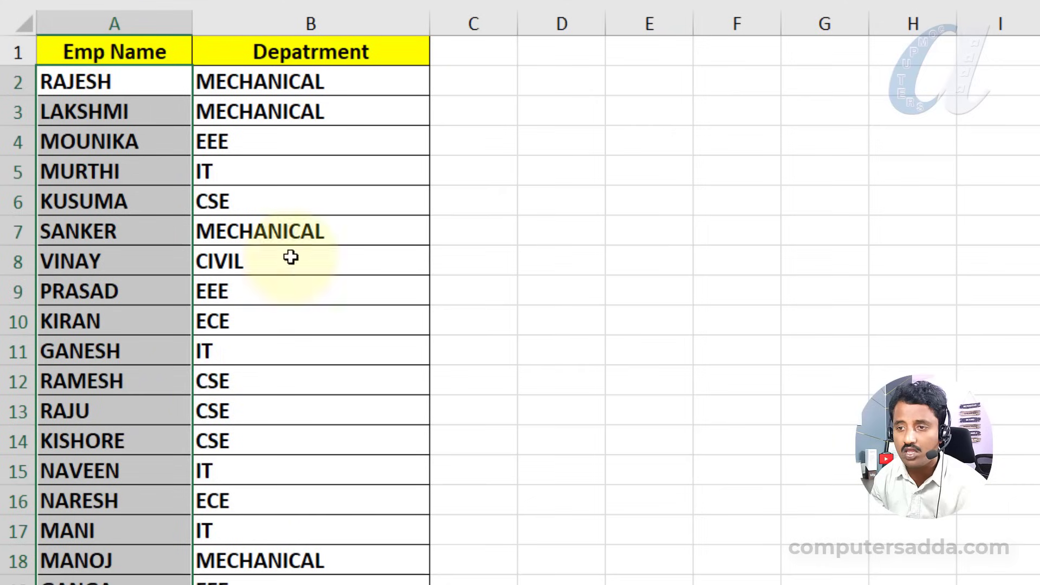
drag(366, 86, 379, 470)
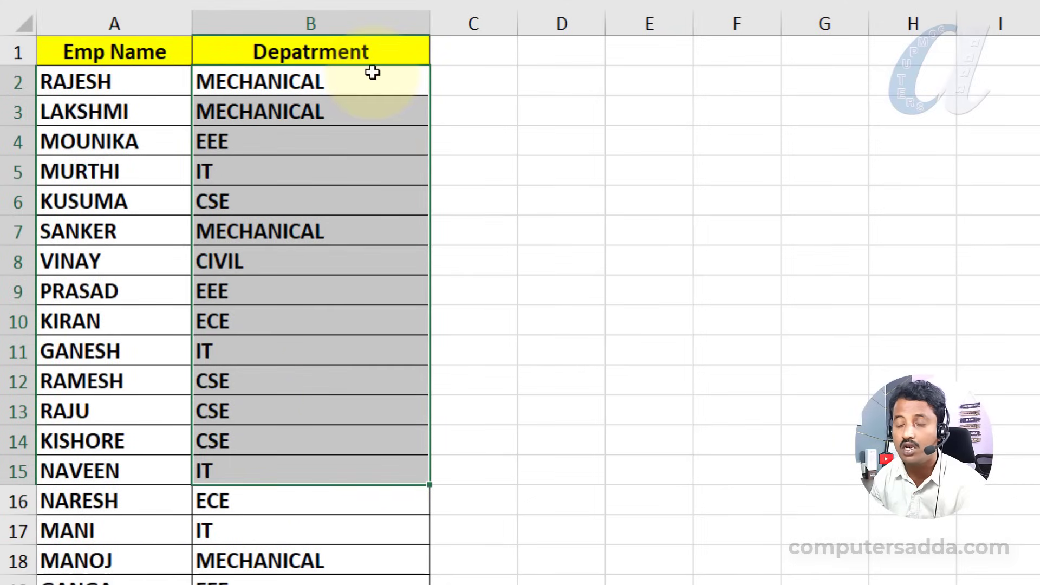
drag(397, 87, 401, 260)
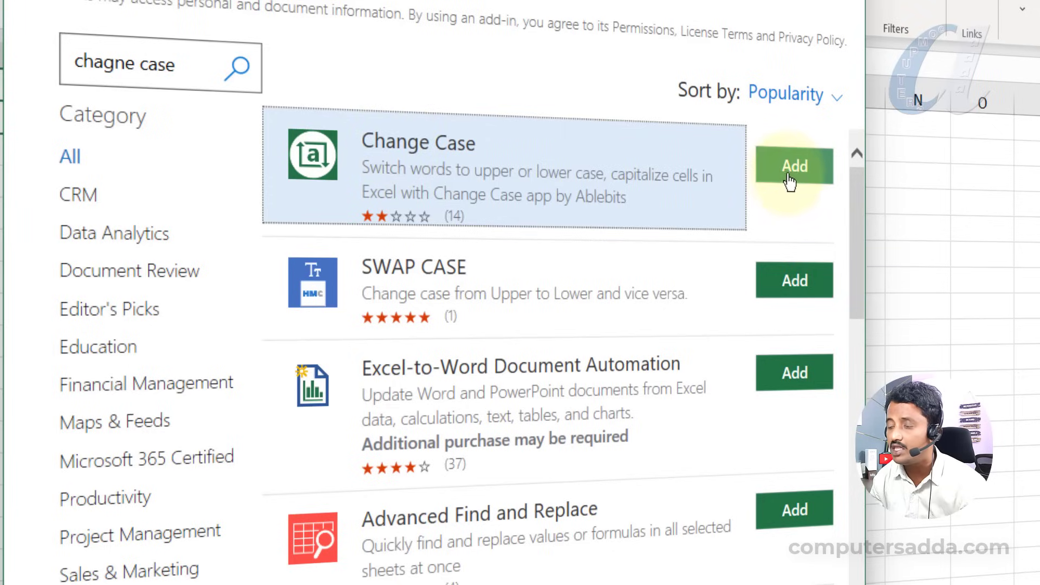
Step: Add the Change Case add-in by Ablebits and convert the entries under Emp Name to lower case
click(791, 168)
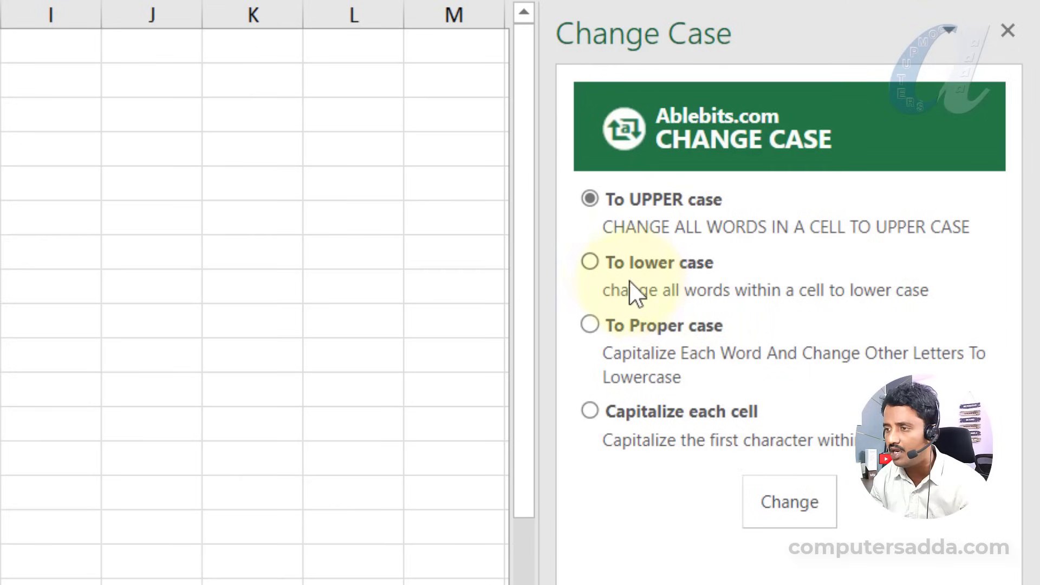
click(590, 261)
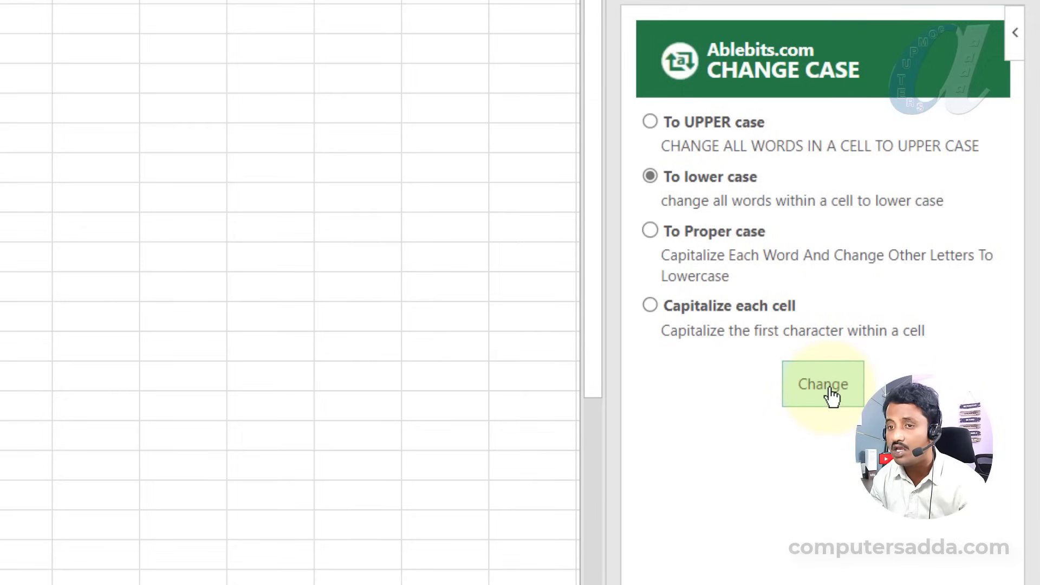
click(831, 396)
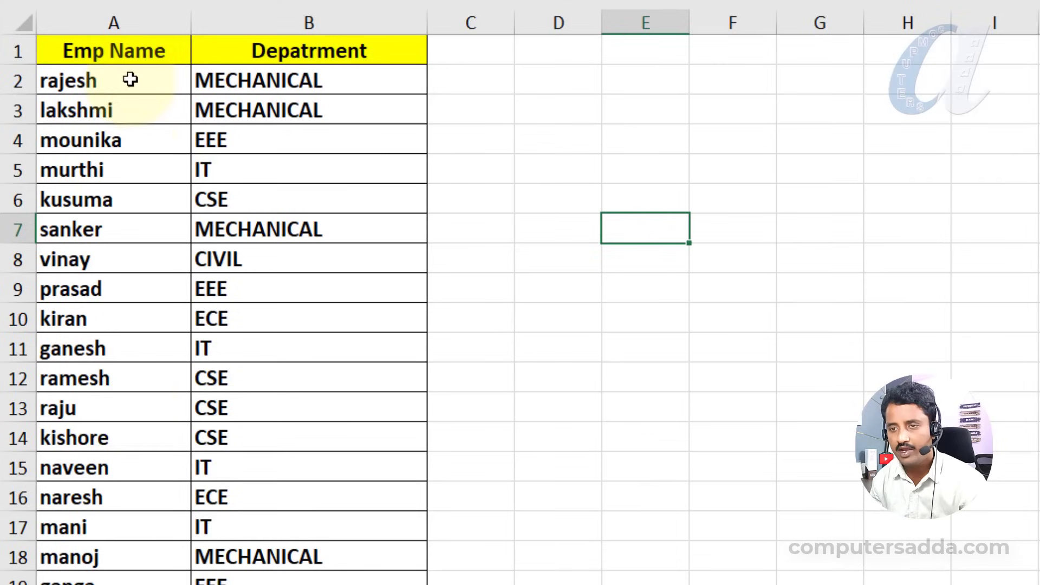
Step: Convert the department entries in column B, from B2 down, to Proper case
drag(353, 80, 353, 584)
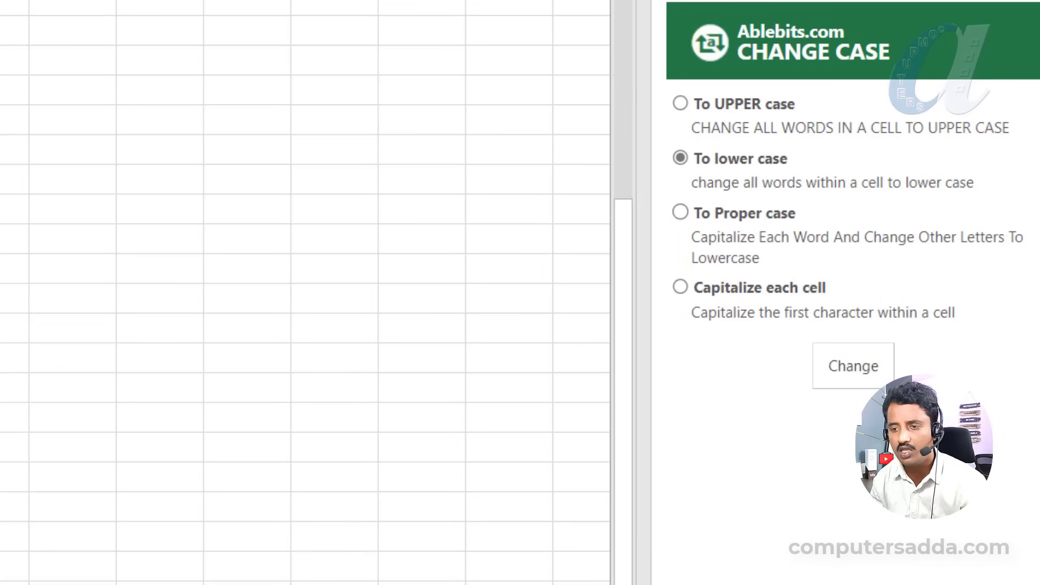
click(677, 212)
click(841, 369)
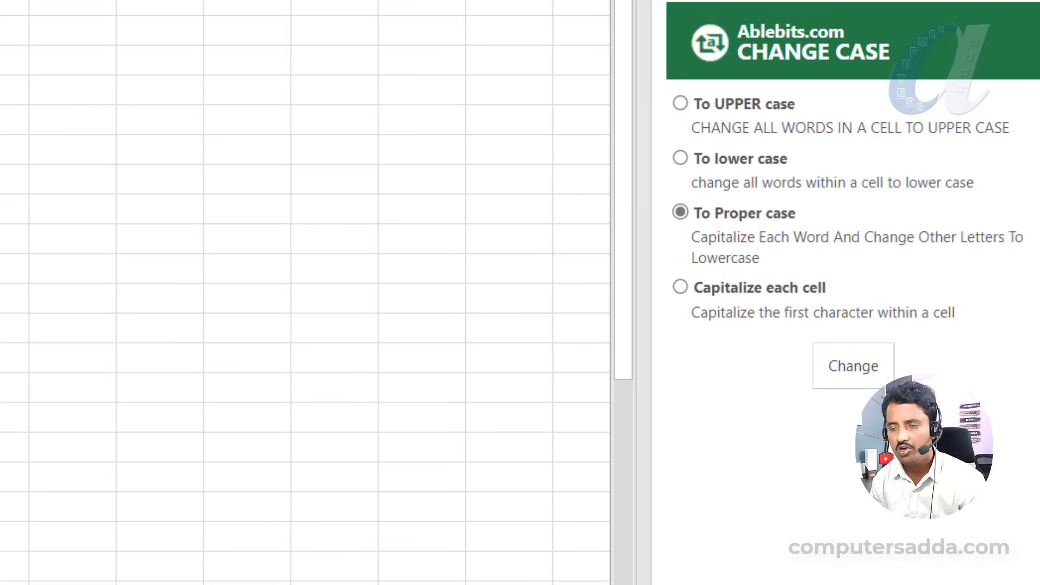